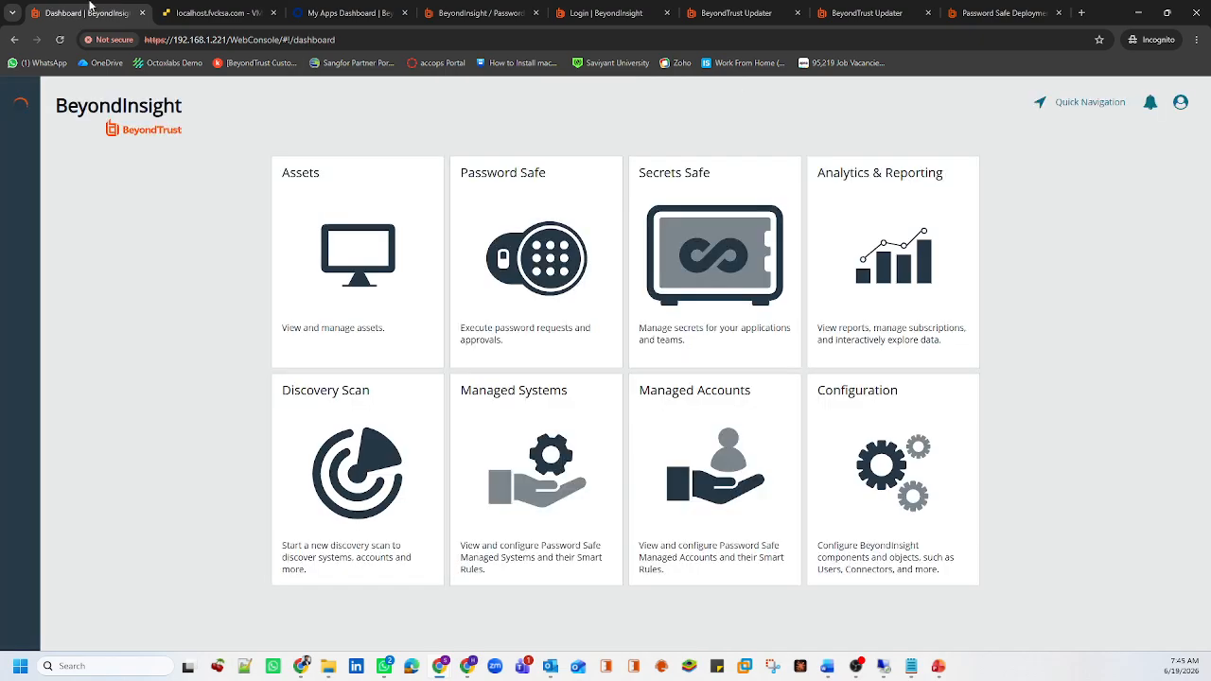
# Open Password Safe from the BeyondInsight dashboard, then switch to the VMware ESXi tab
pyautogui.click(523, 269)
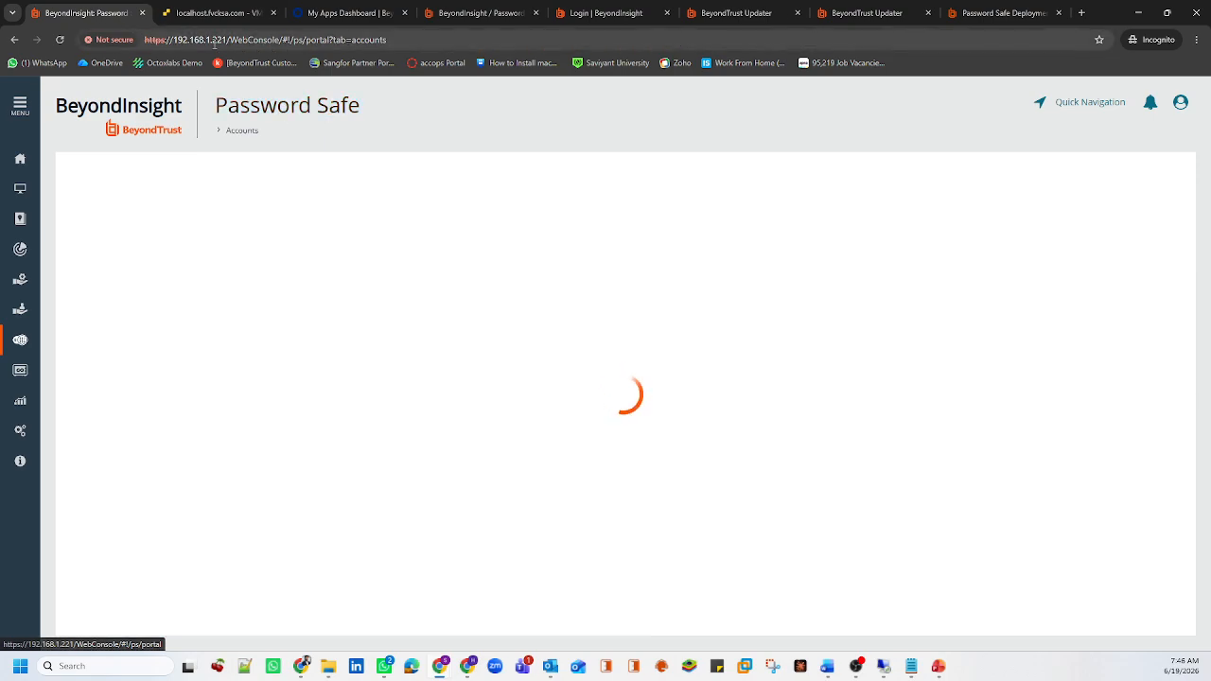
pyautogui.click(215, 12)
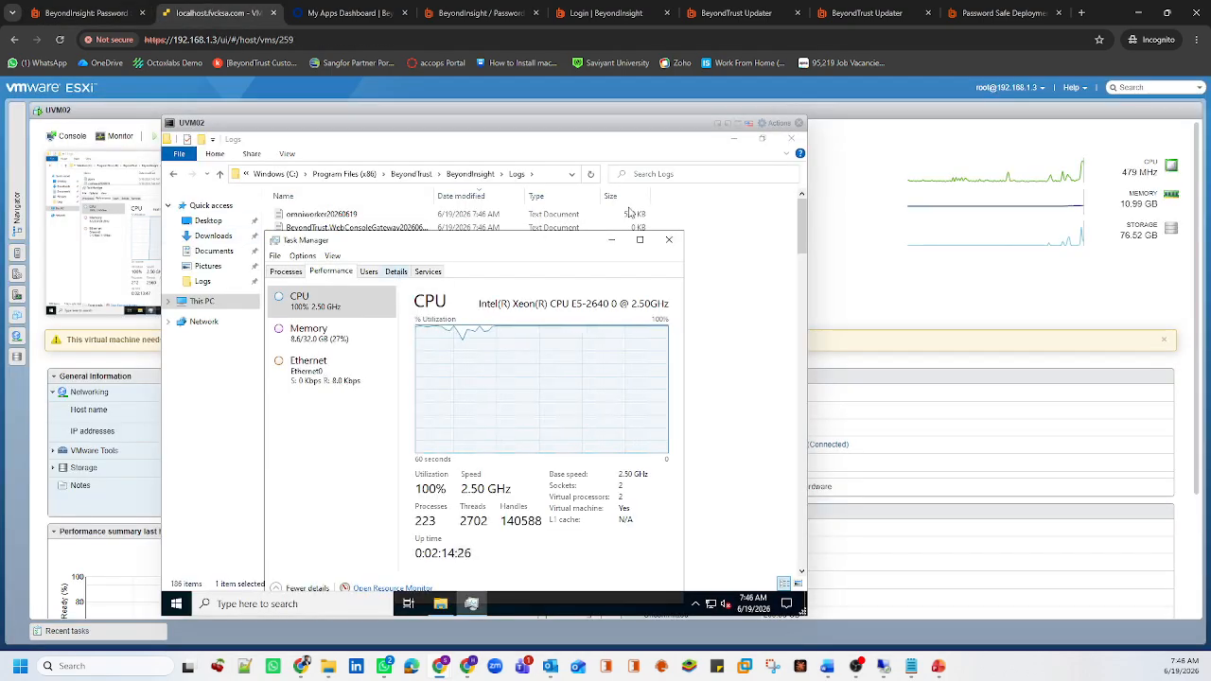
# Browse the full ESXi virtual machine list, open IND-LX01, then return to Password Safe
pyautogui.click(801, 123)
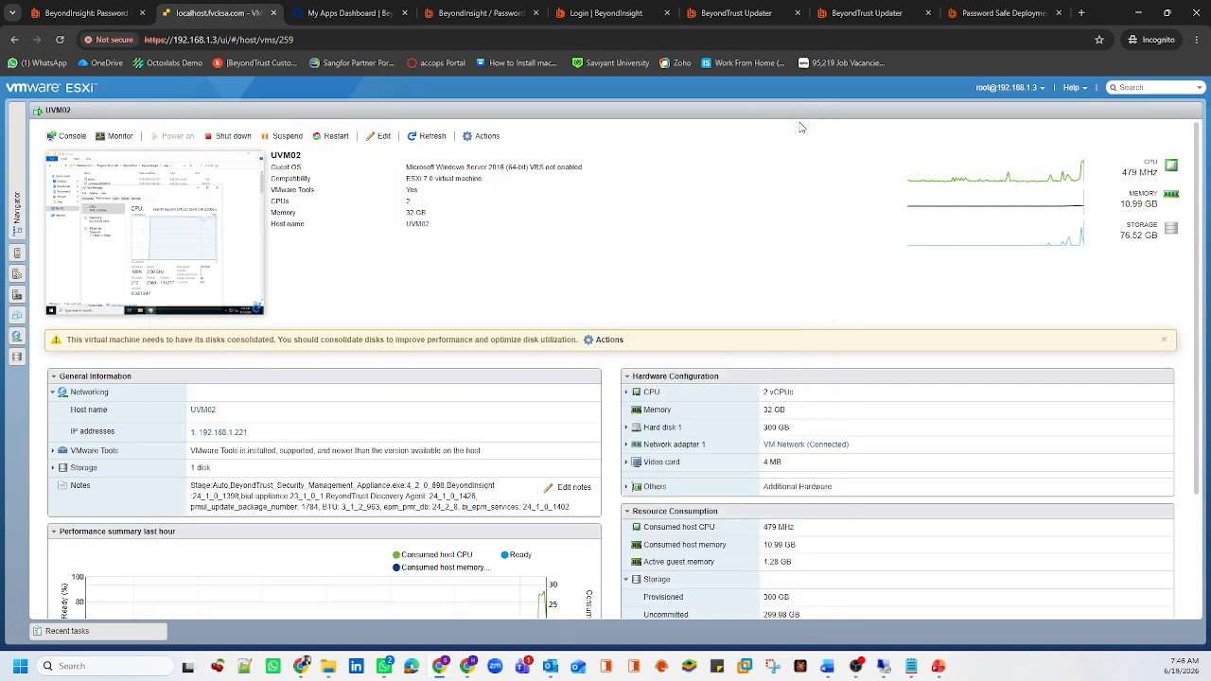
pyautogui.click(23, 159)
pyautogui.click(85, 257)
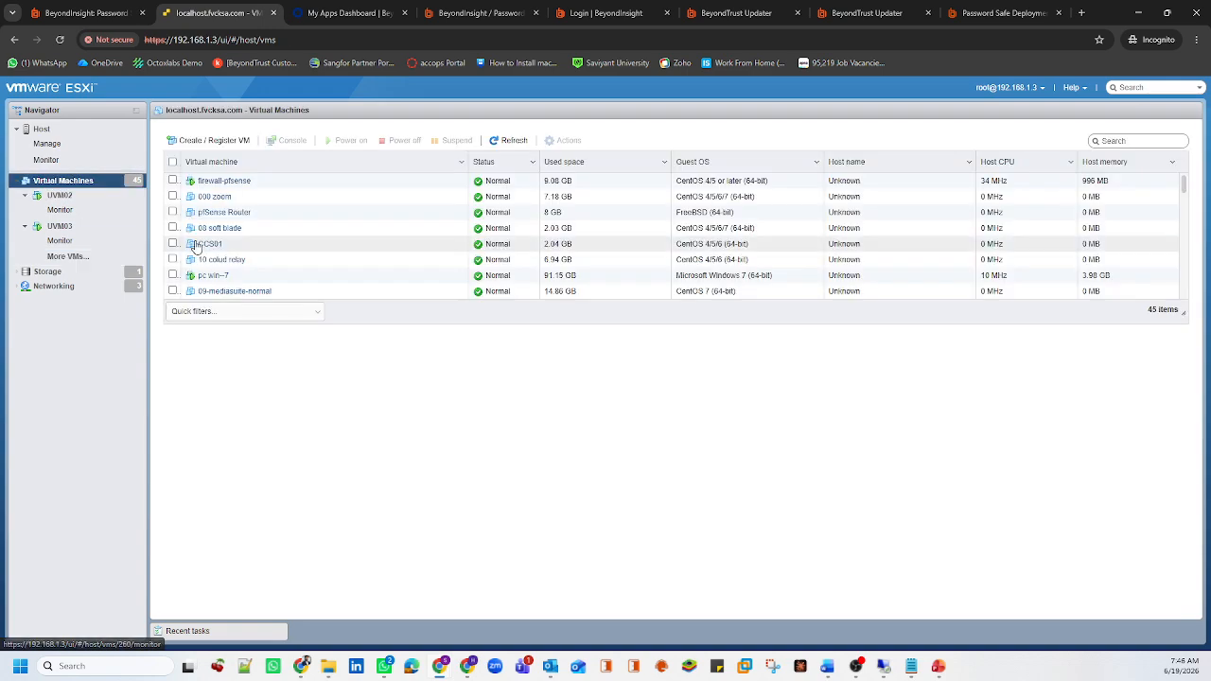
pyautogui.scroll(-8, 227, 274)
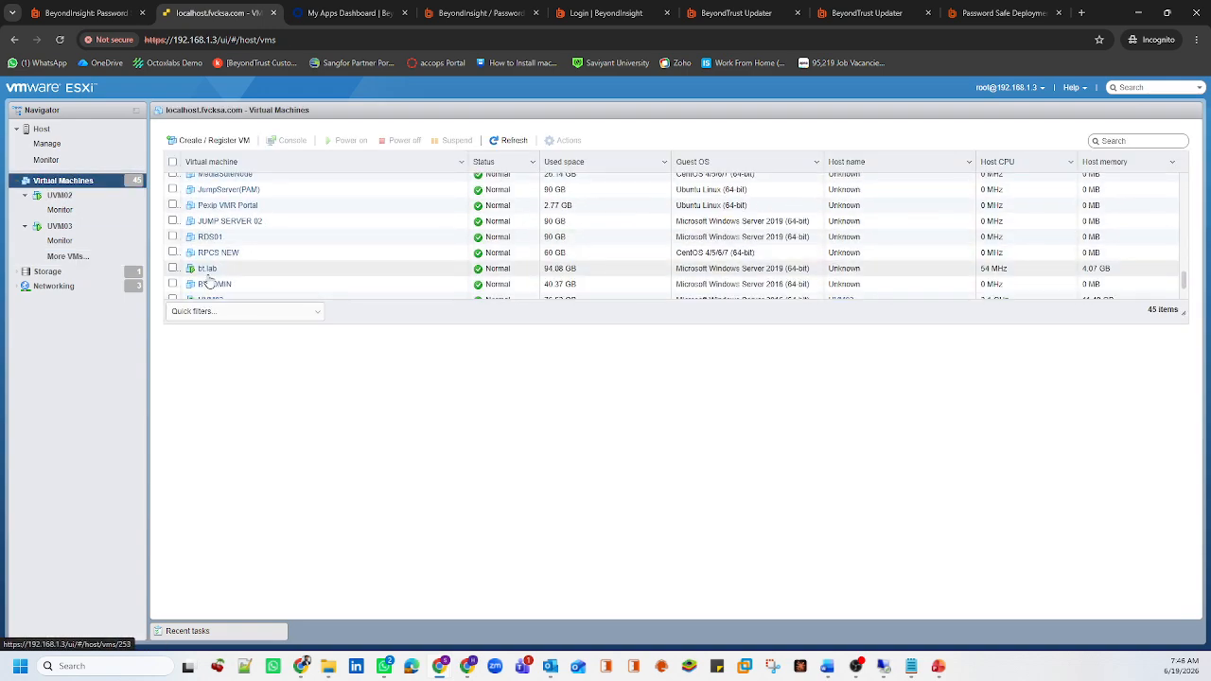
pyautogui.scroll(-1, 227, 254)
pyautogui.scroll(2, 215, 258)
pyautogui.scroll(6, 215, 253)
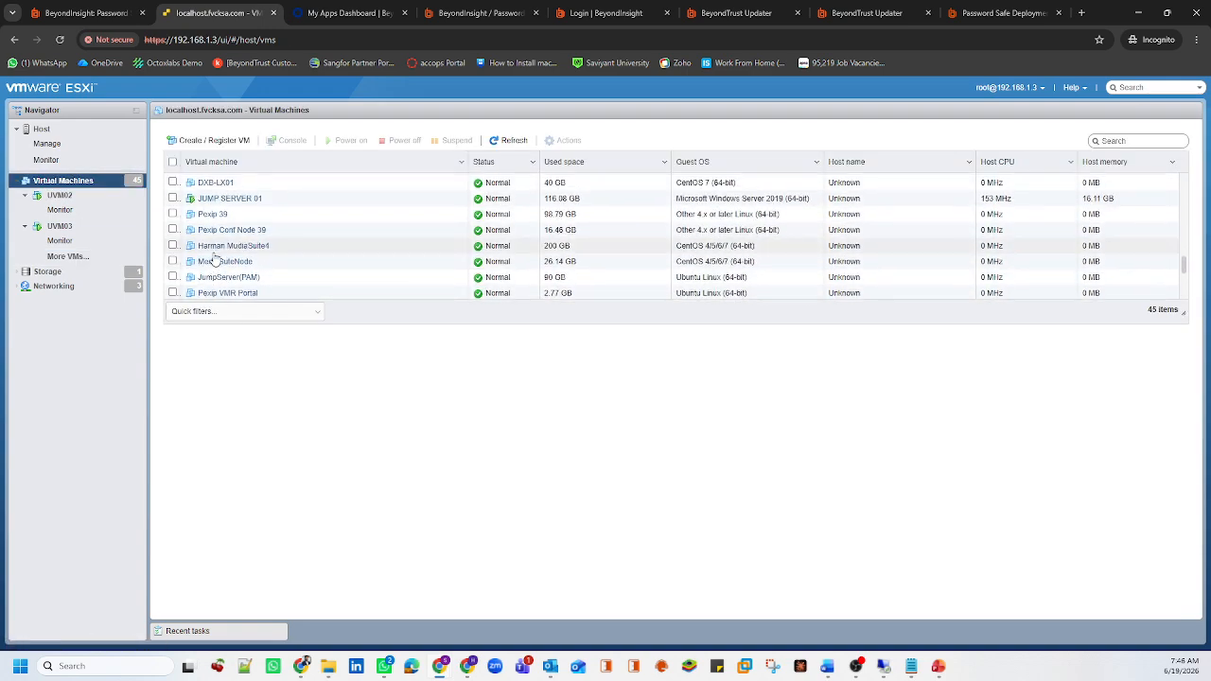
pyautogui.click(214, 241)
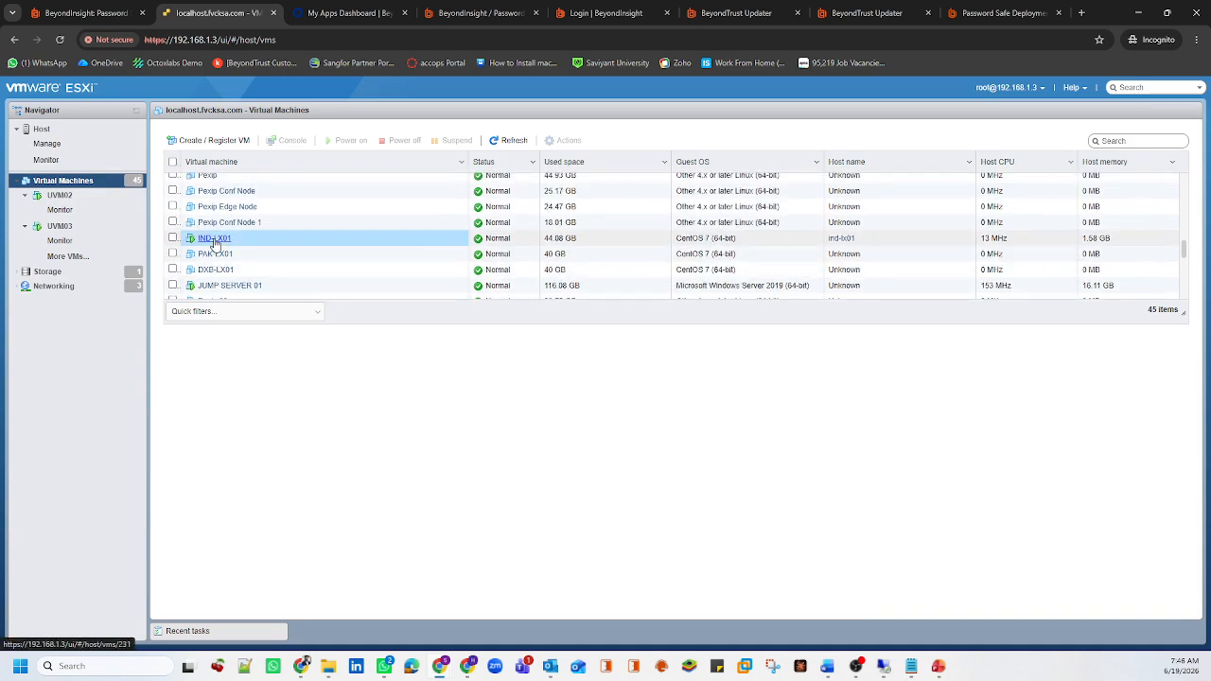
pyautogui.hotkey('ctrl', 'shift', 'Tab')
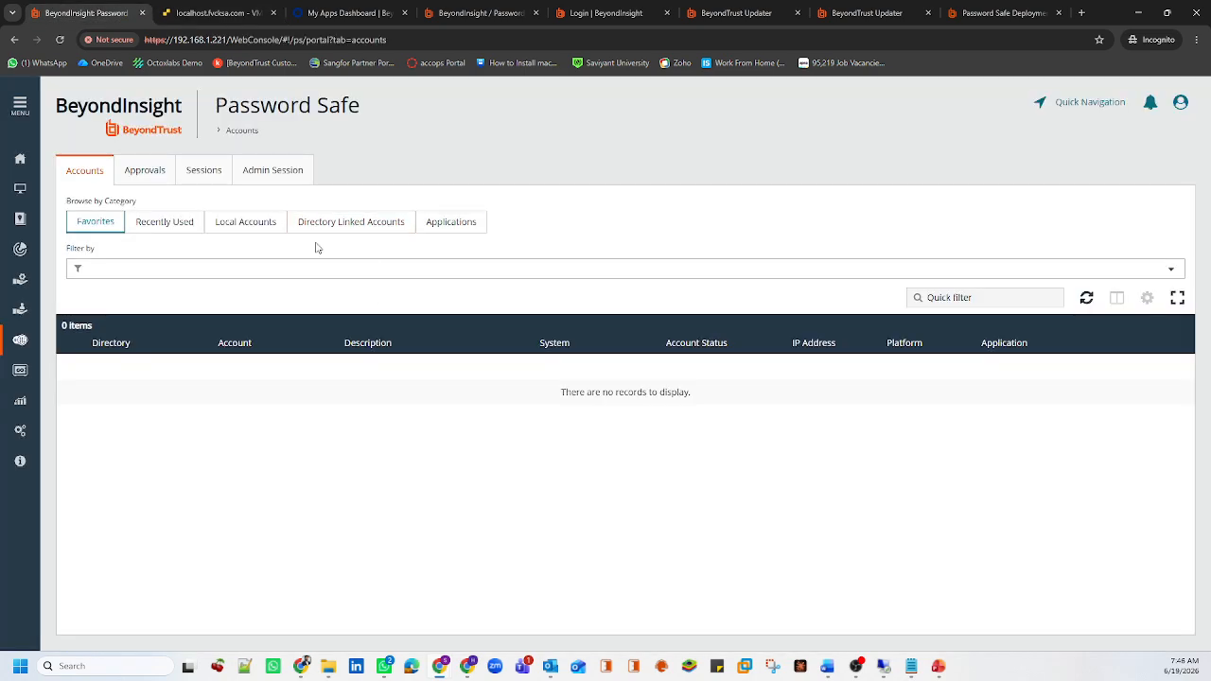
# Load all requestable local accounts and select root on VMware ESXi
pyautogui.click(269, 231)
pyautogui.click(613, 449)
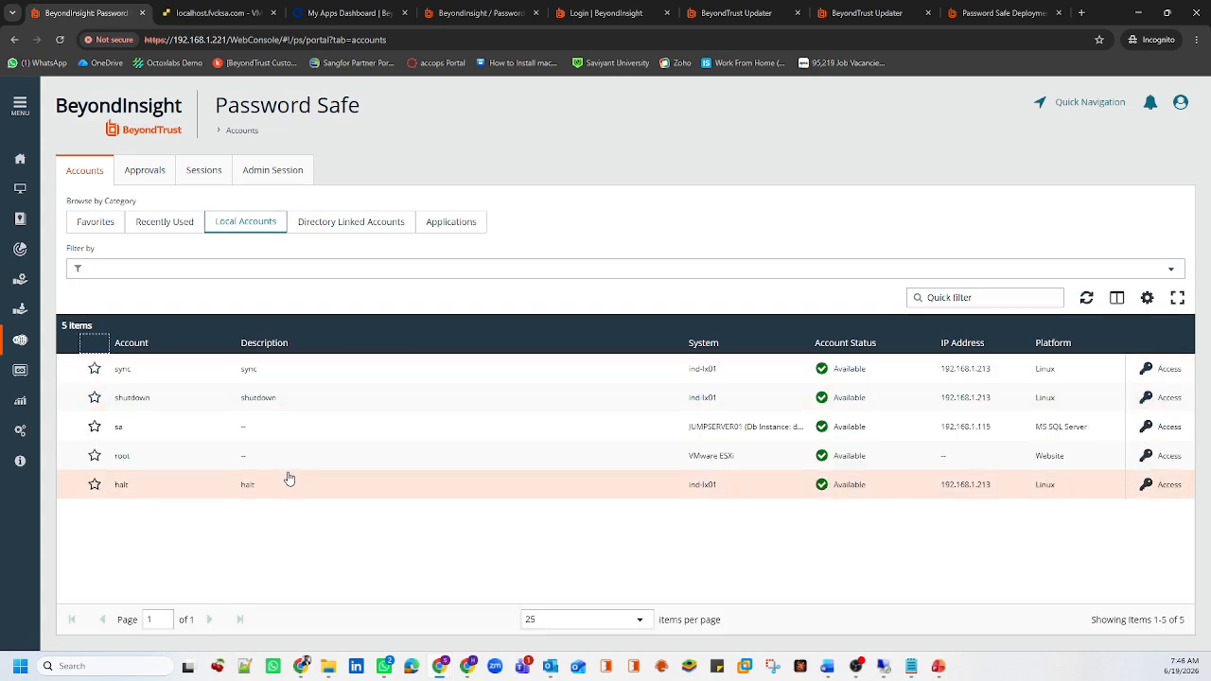
pyautogui.click(718, 459)
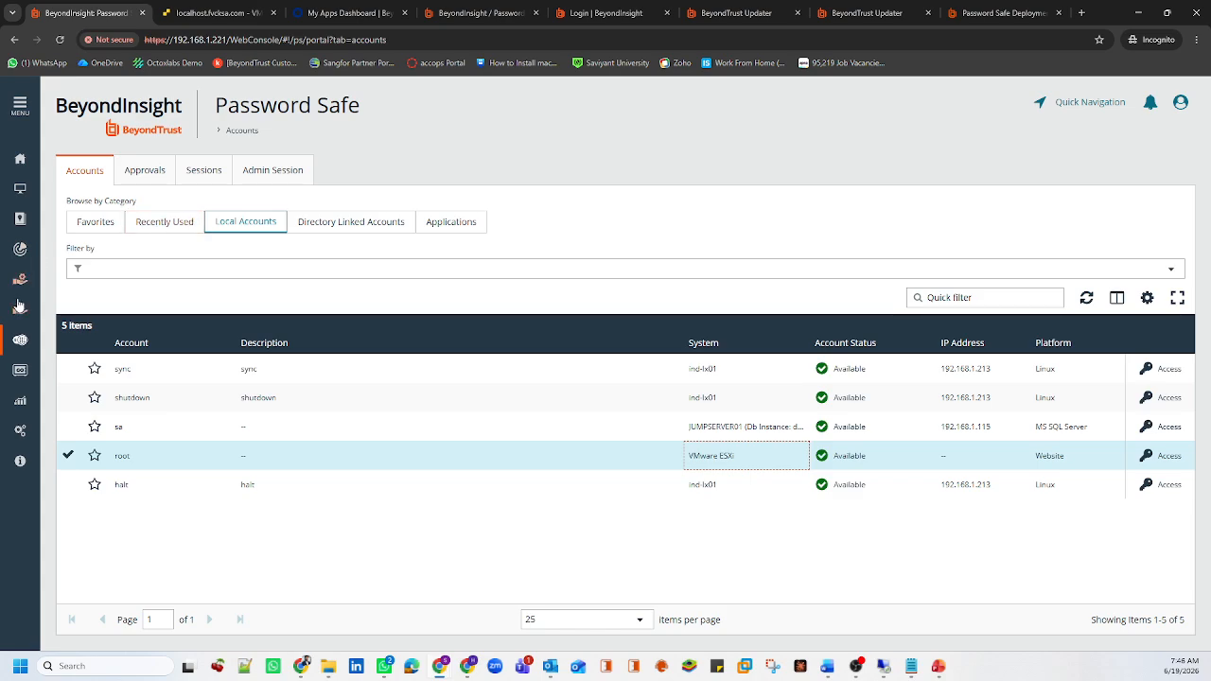
# Load all directory-linked accounts (none returned), then open the Managed Accounts list
pyautogui.click(347, 235)
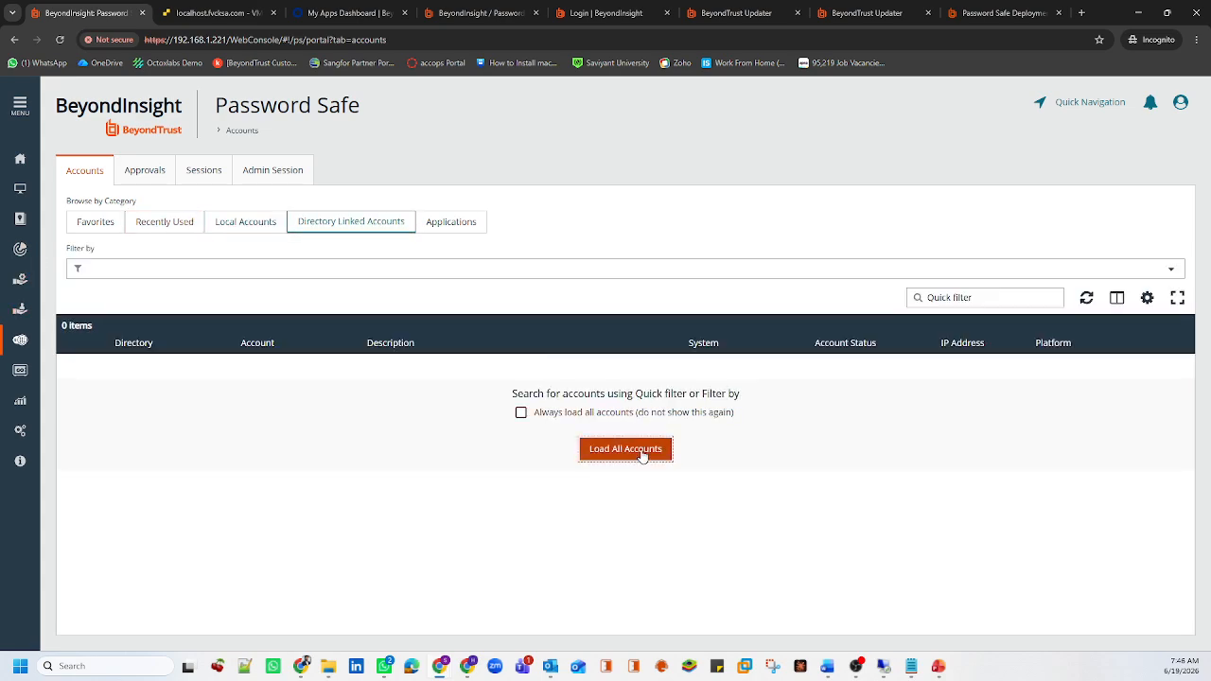
pyautogui.click(628, 449)
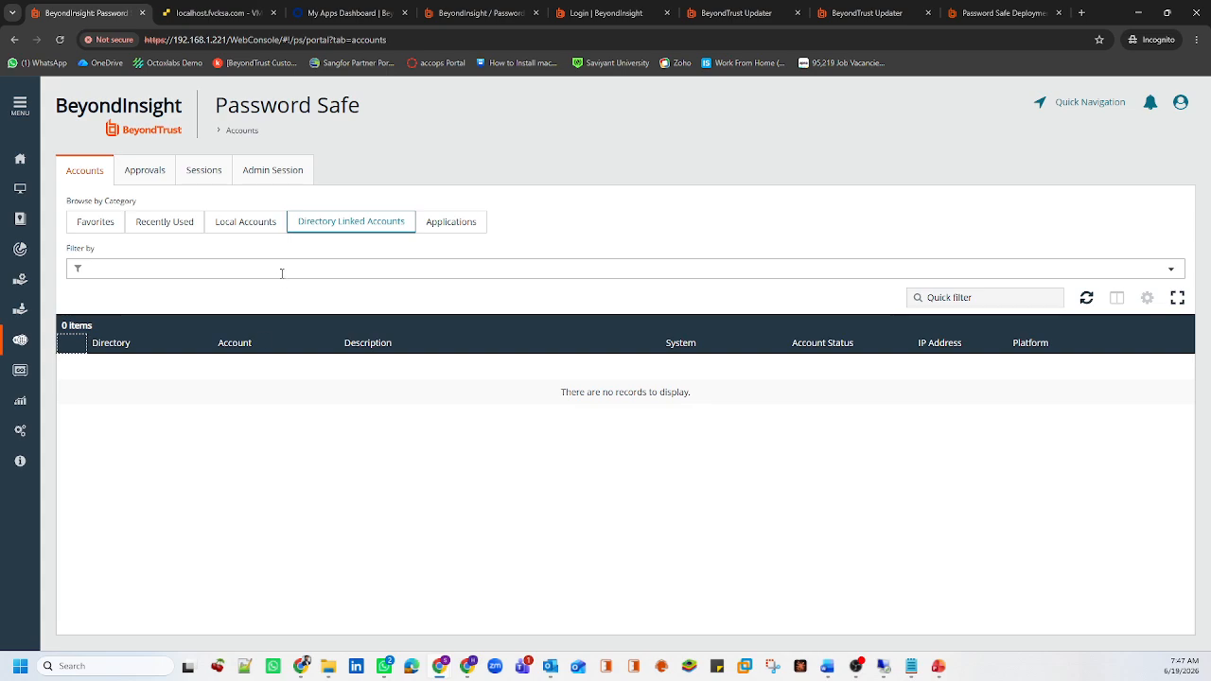
pyautogui.click(262, 220)
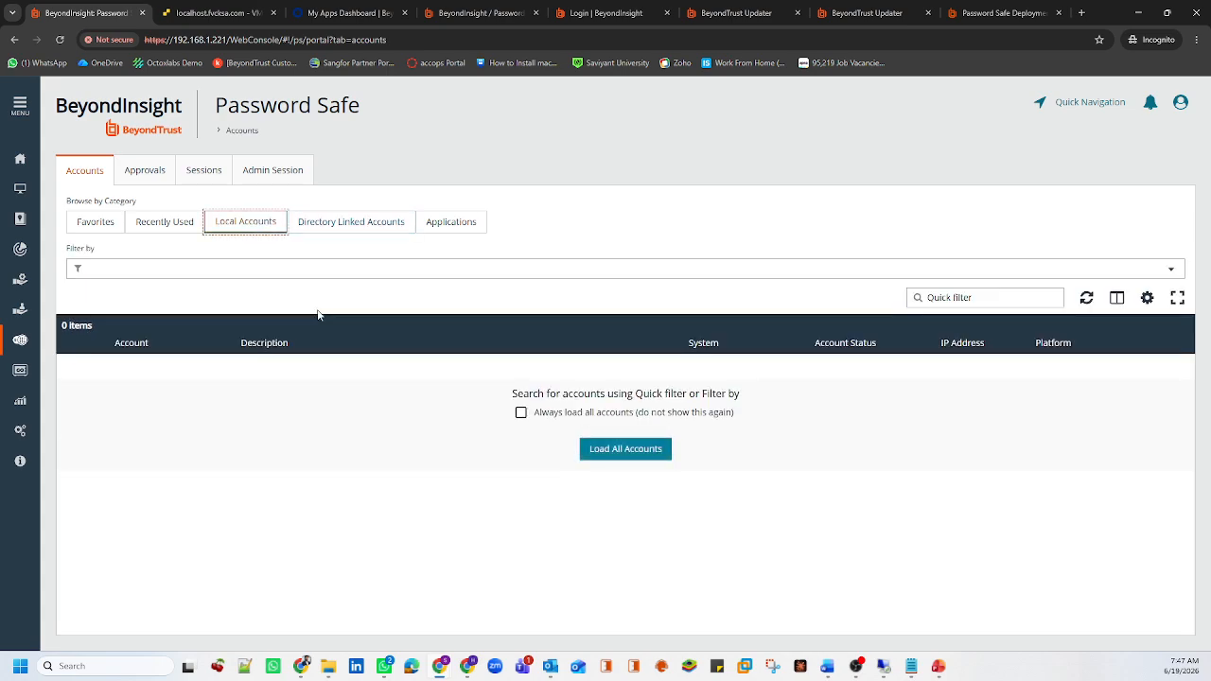
pyautogui.click(19, 310)
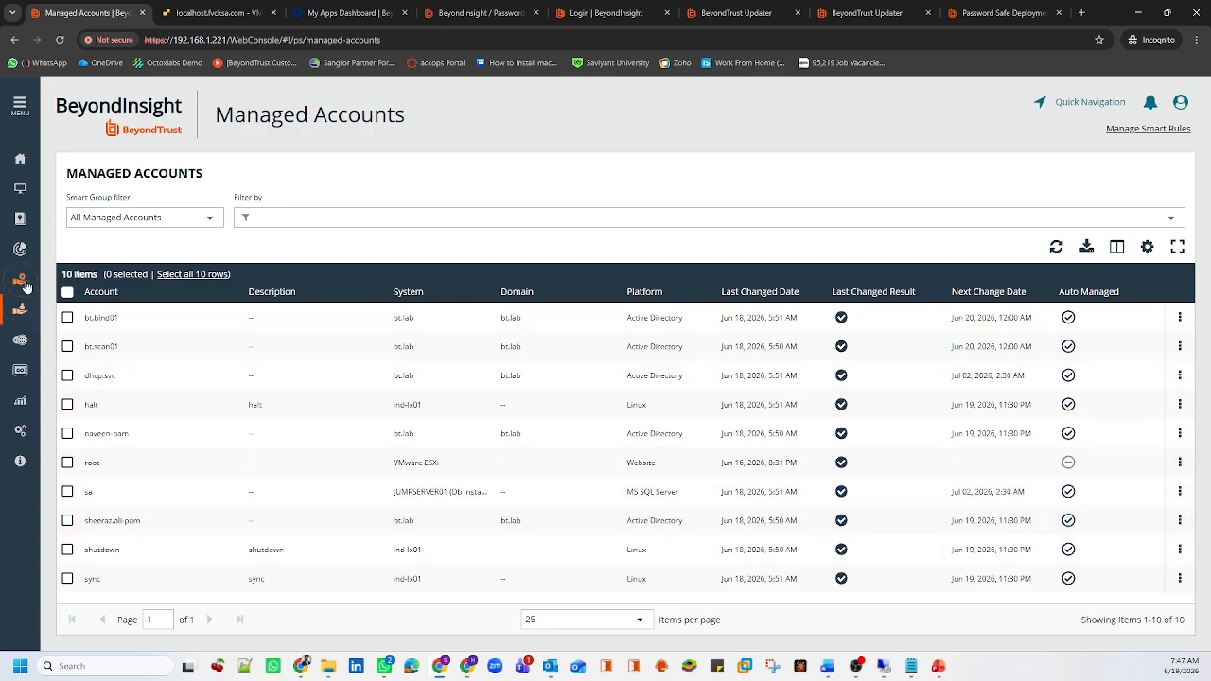
# Start a new managed account named root on the ind-lx01 managed system
pyautogui.click(20, 279)
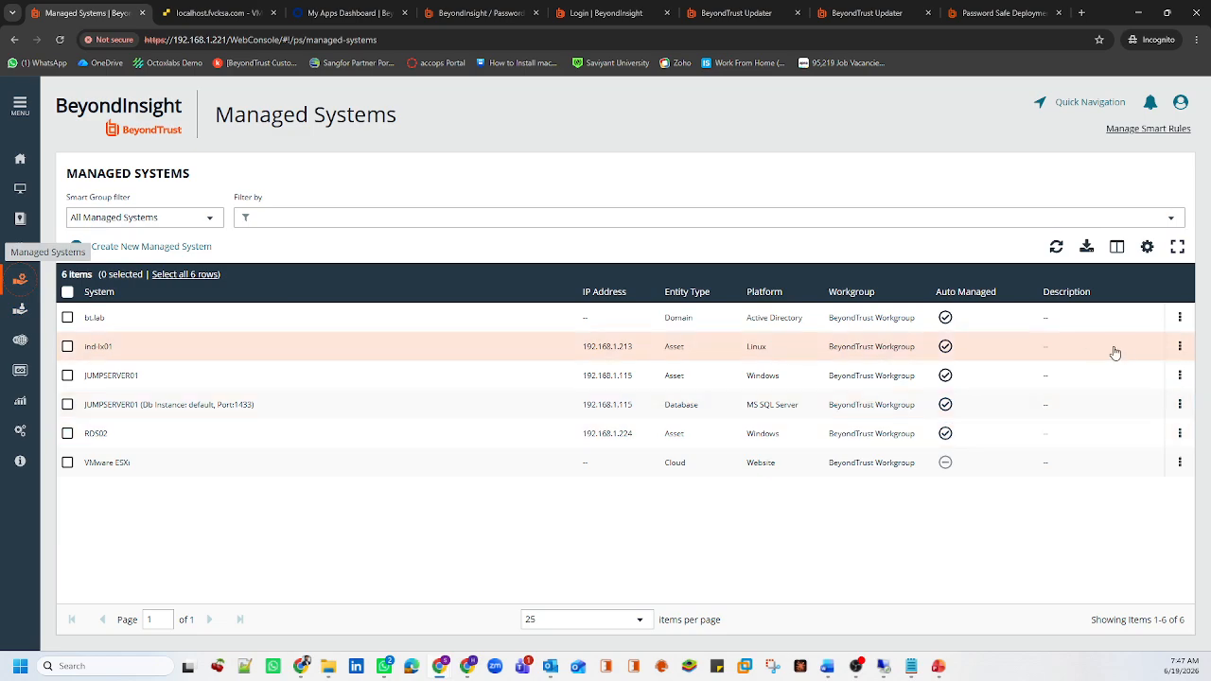
pyautogui.click(1180, 347)
pyautogui.click(1111, 480)
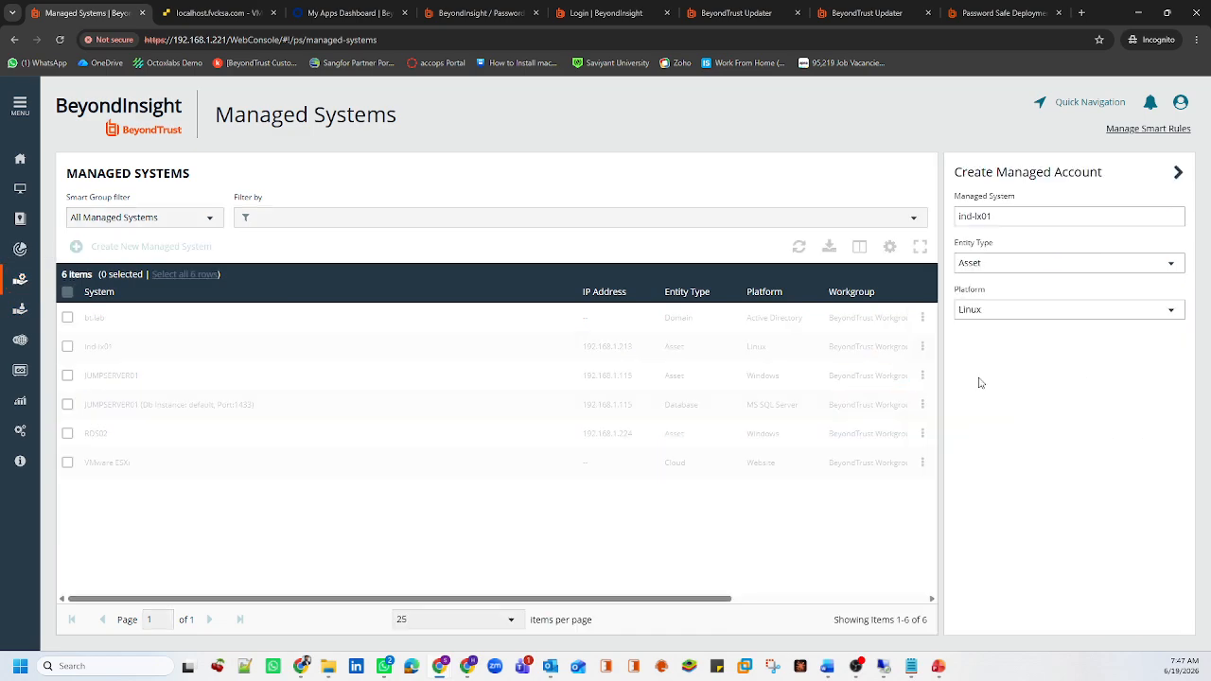
pyautogui.click(1031, 413)
pyautogui.write('root')
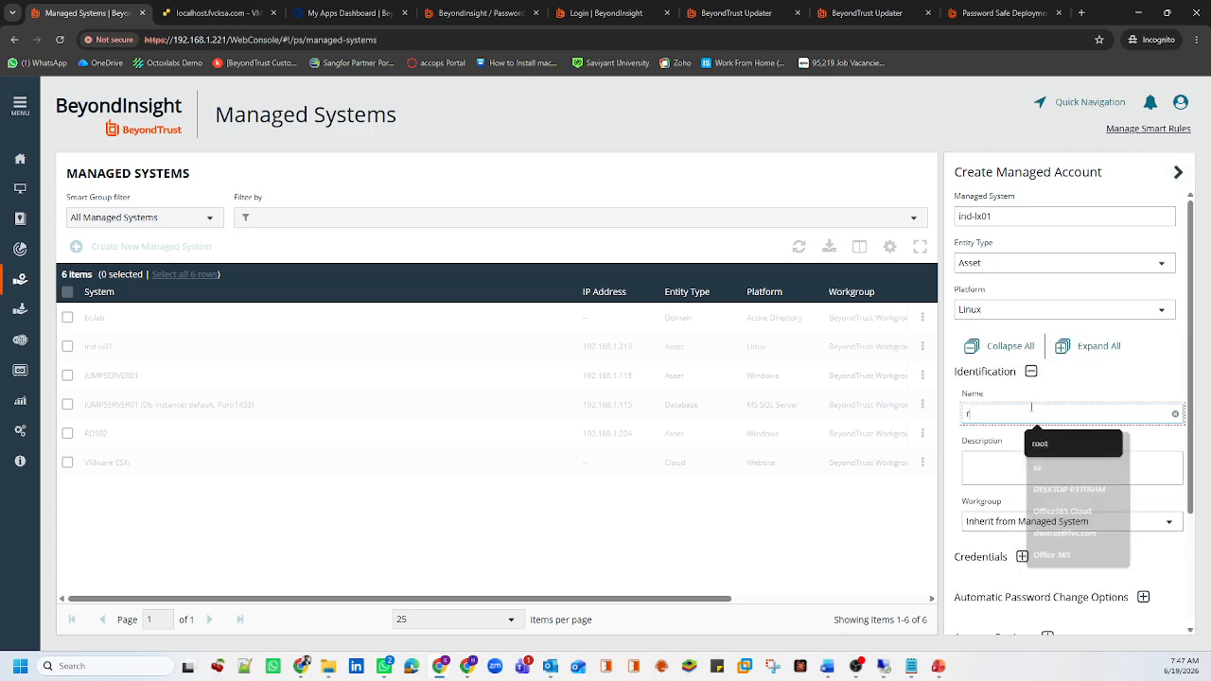
# Enter and confirm the root account's password in the credentials section
pyautogui.press('Tab')
pyautogui.press('Tab')
pyautogui.press('Tab')
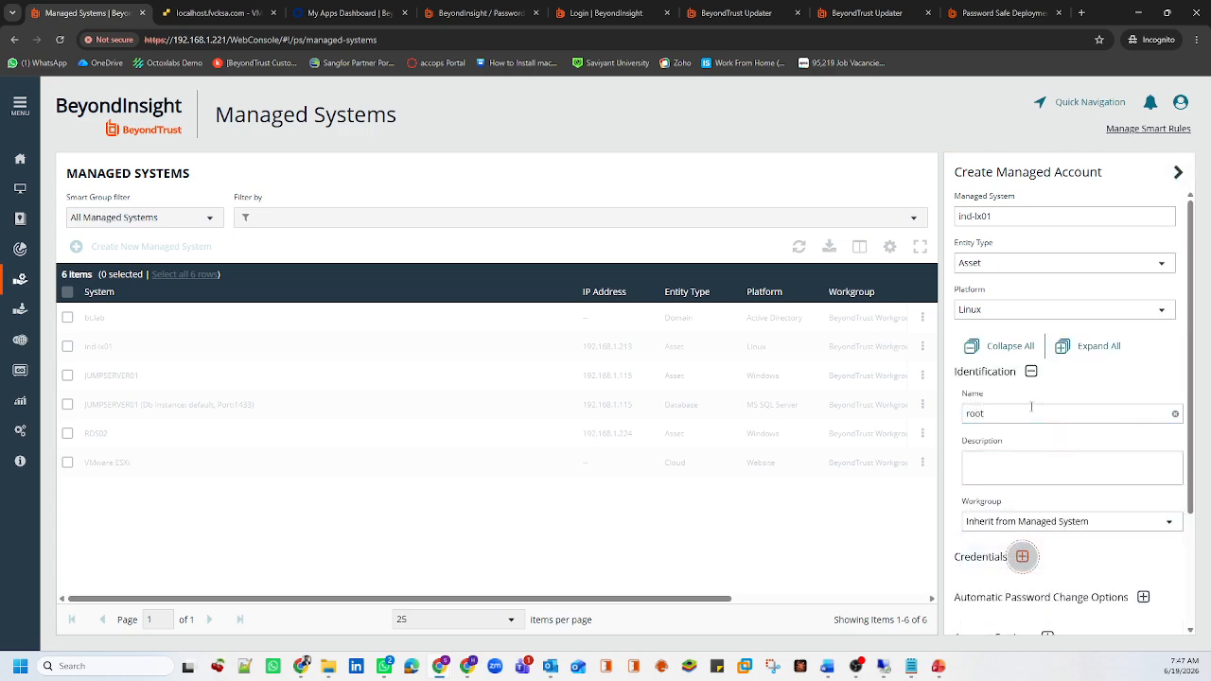
pyautogui.press('Return')
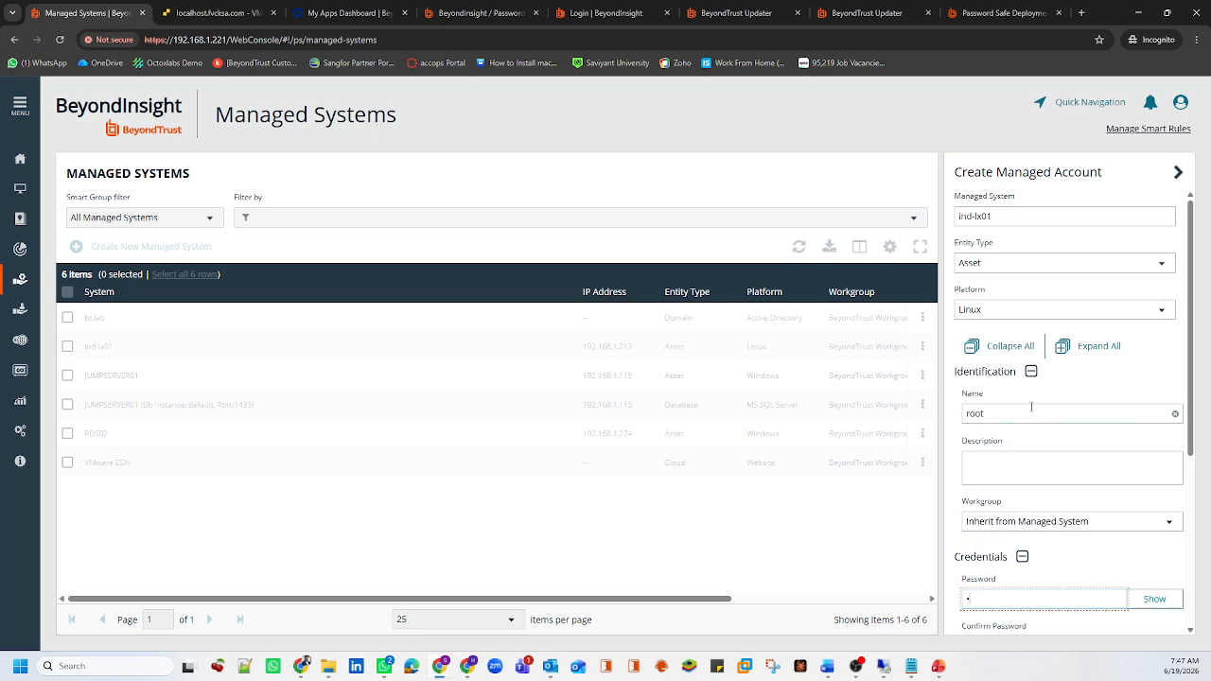
pyautogui.write('••••••••••')
pyautogui.press('Tab')
pyautogui.press('Tab')
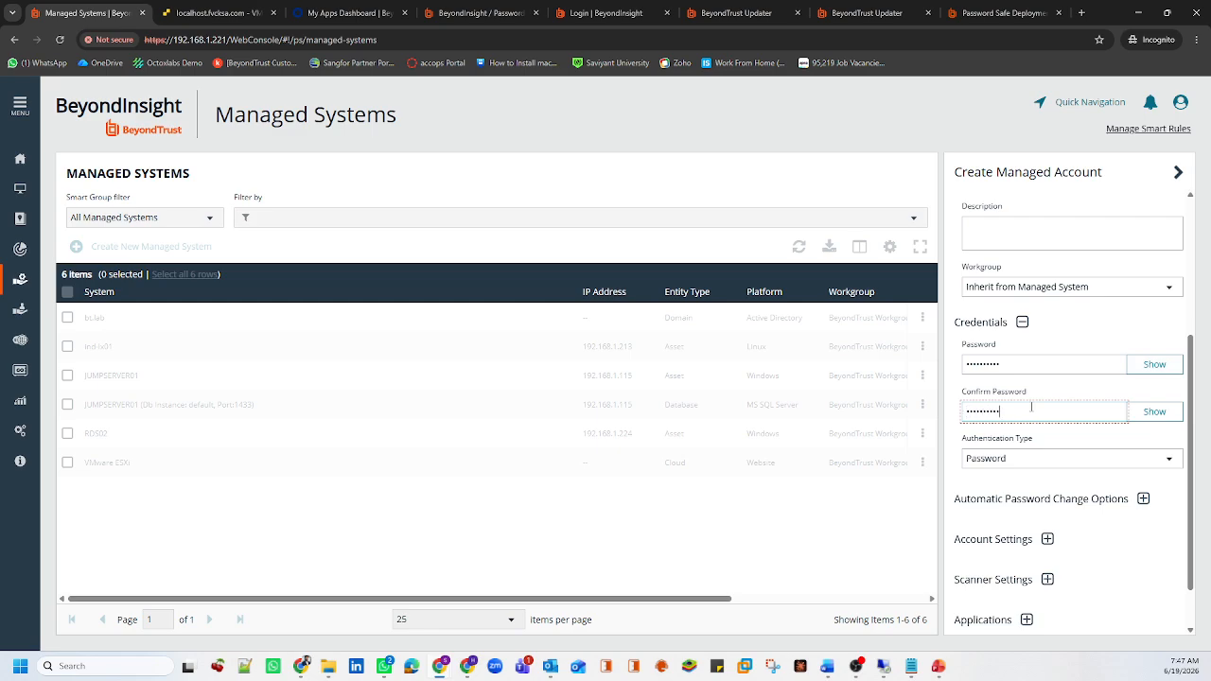
pyautogui.write('••••••••••')
# Turn off automatic password changes for root, then view the Managed Accounts list
pyautogui.scroll(-1, 1031, 407)
pyautogui.click(1138, 451)
pyautogui.scroll(-5, 1138, 528)
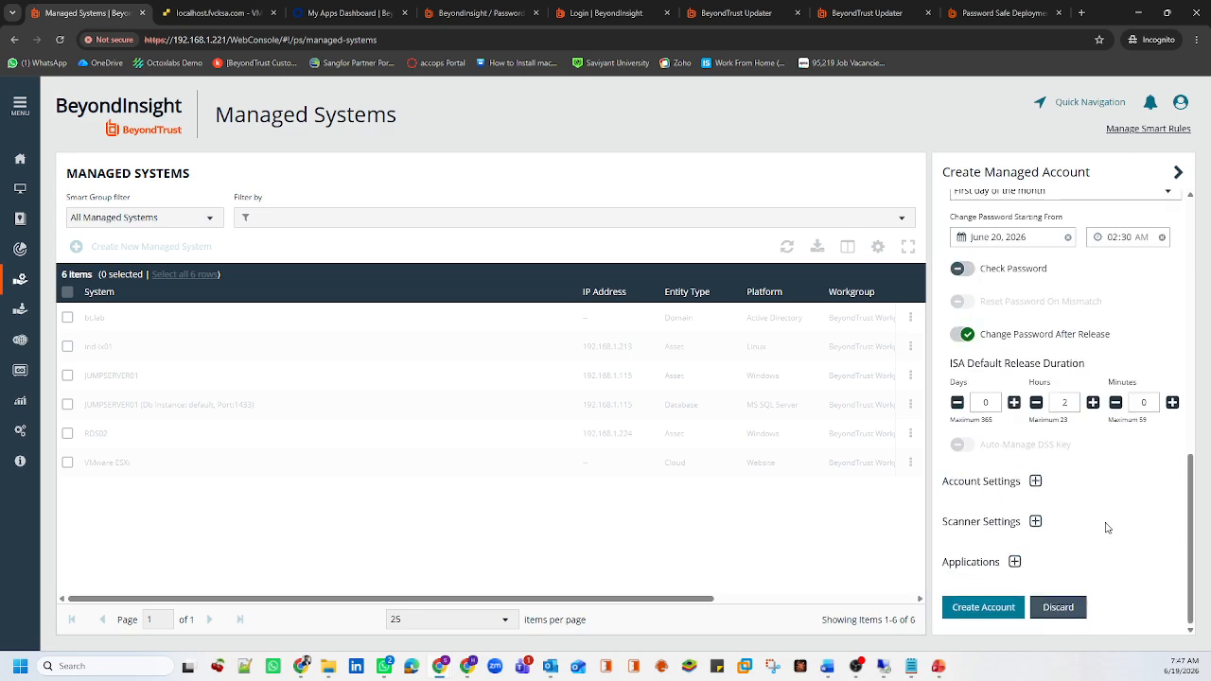
pyautogui.scroll(3, 1038, 465)
pyautogui.click(964, 250)
pyautogui.scroll(-2, 1008, 426)
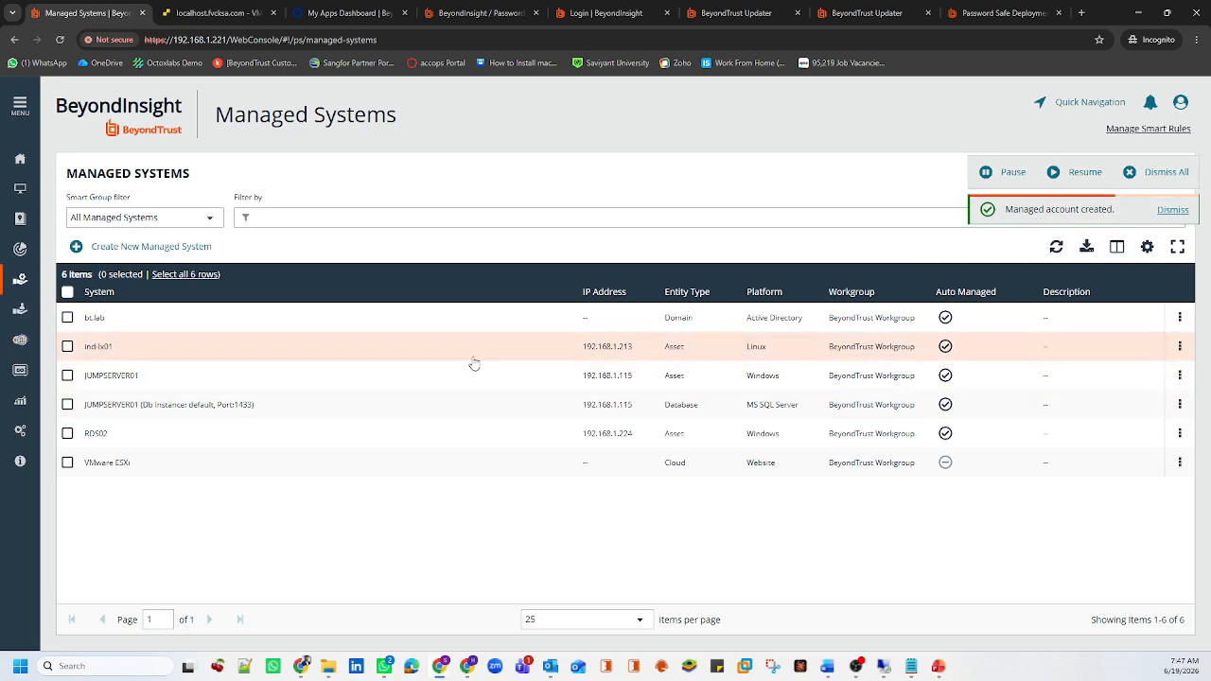
pyautogui.click(20, 308)
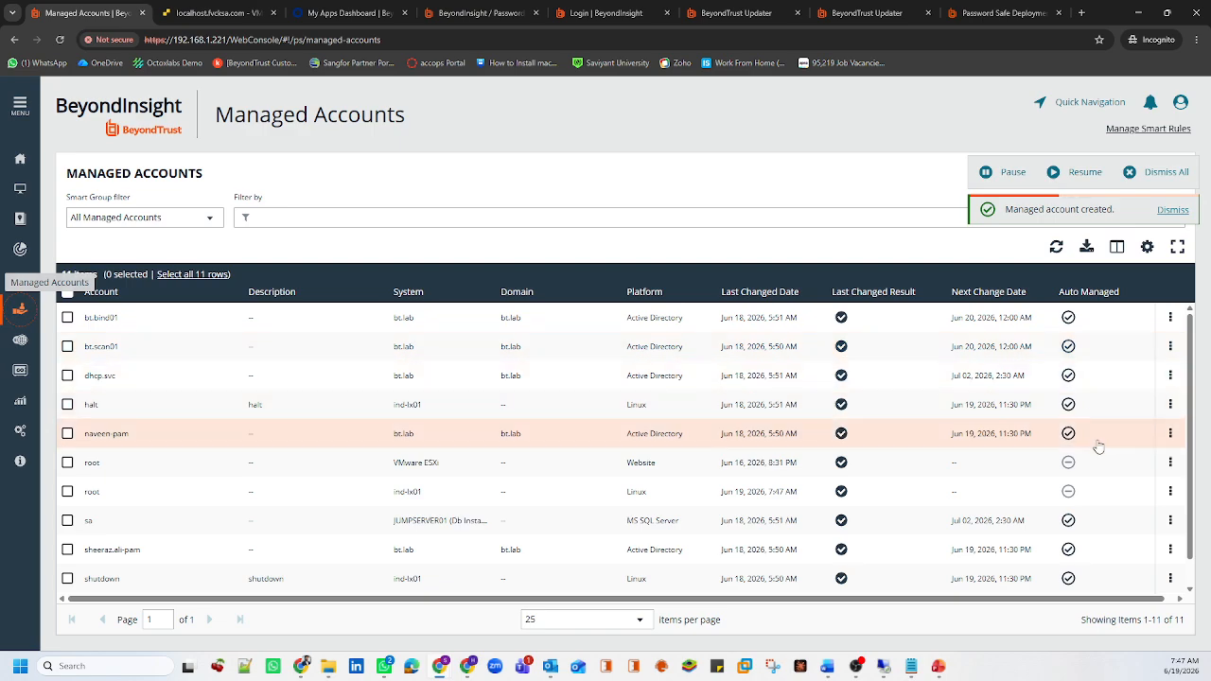
# Test the stored password of root on ind-lx01, confirm success, and return to Password Safe
pyautogui.click(911, 504)
pyautogui.click(1170, 491)
pyautogui.click(1098, 369)
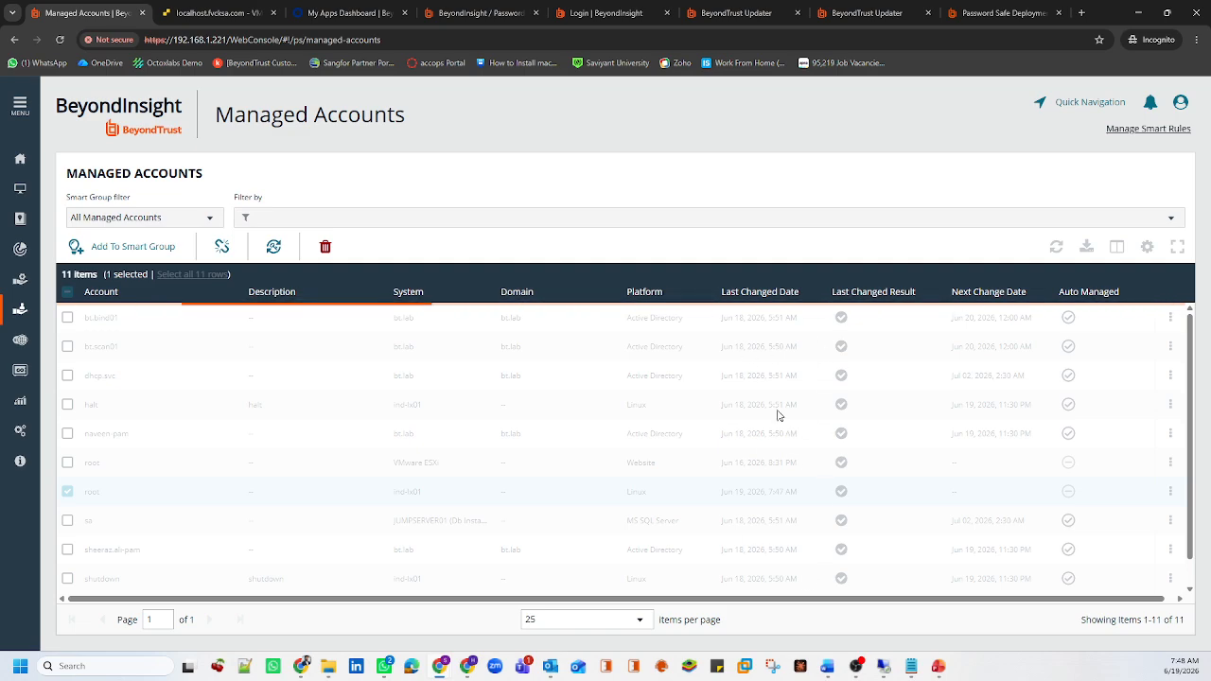
pyautogui.moveTo(981, 210); pyautogui.dragTo(1136, 210)
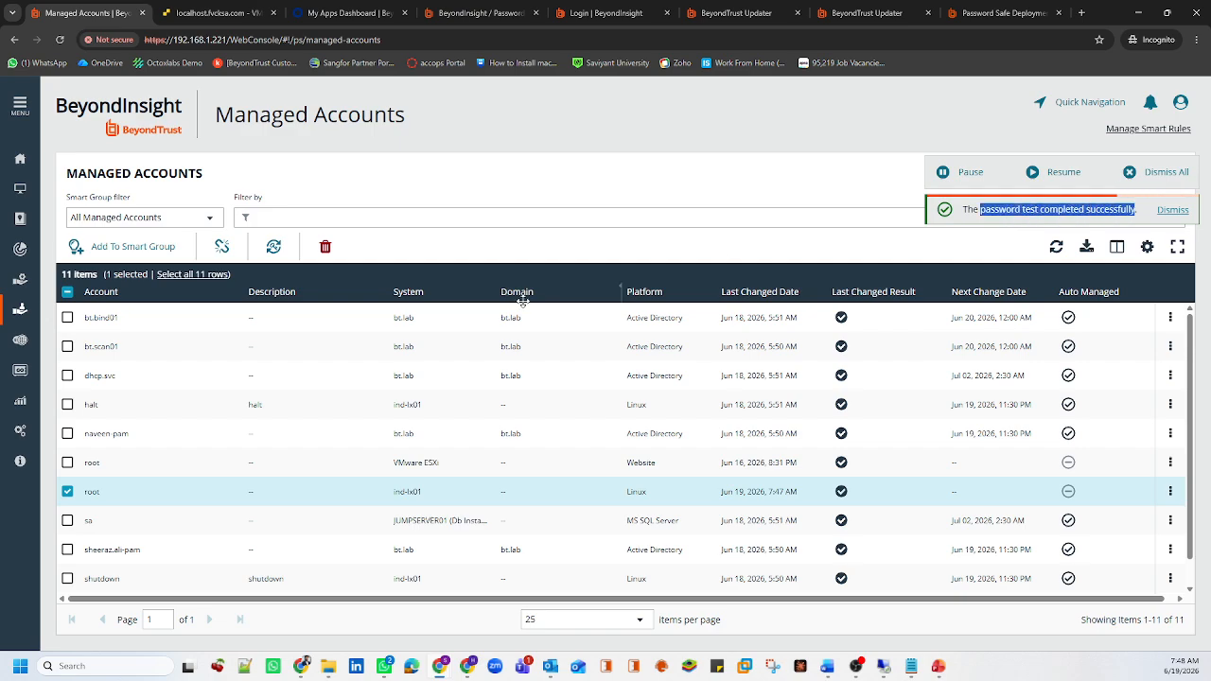
pyautogui.click(20, 339)
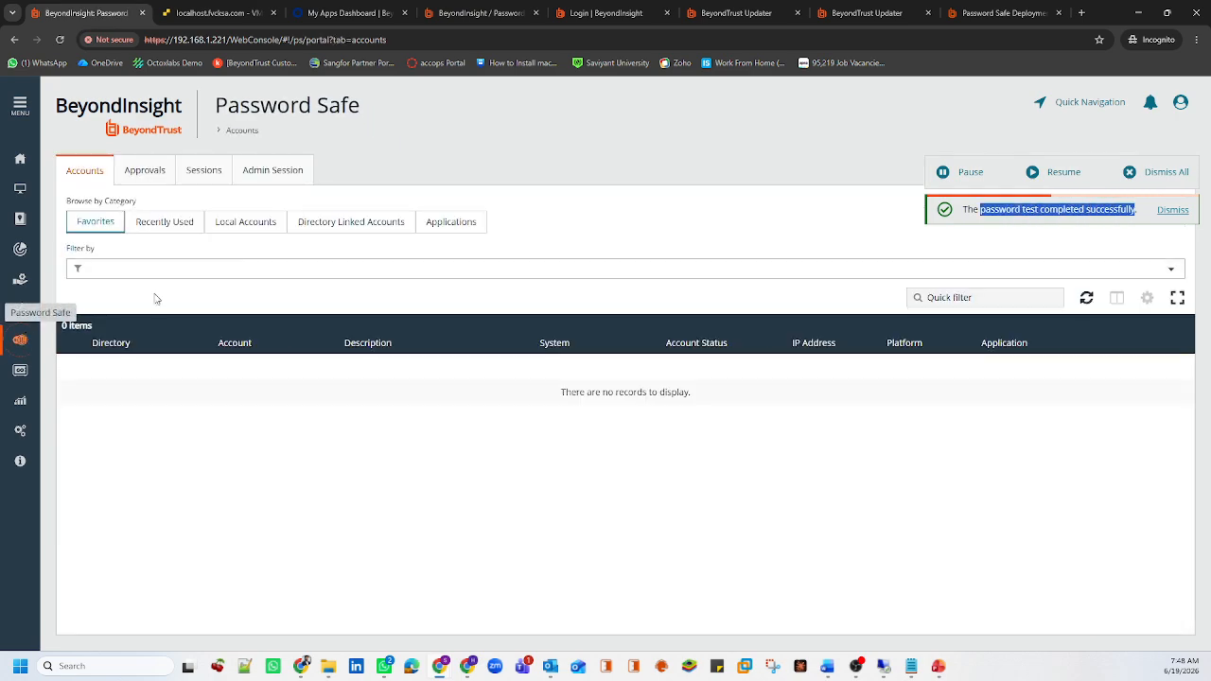
# Load all local accounts and select root on ind-lx01
pyautogui.click(246, 221)
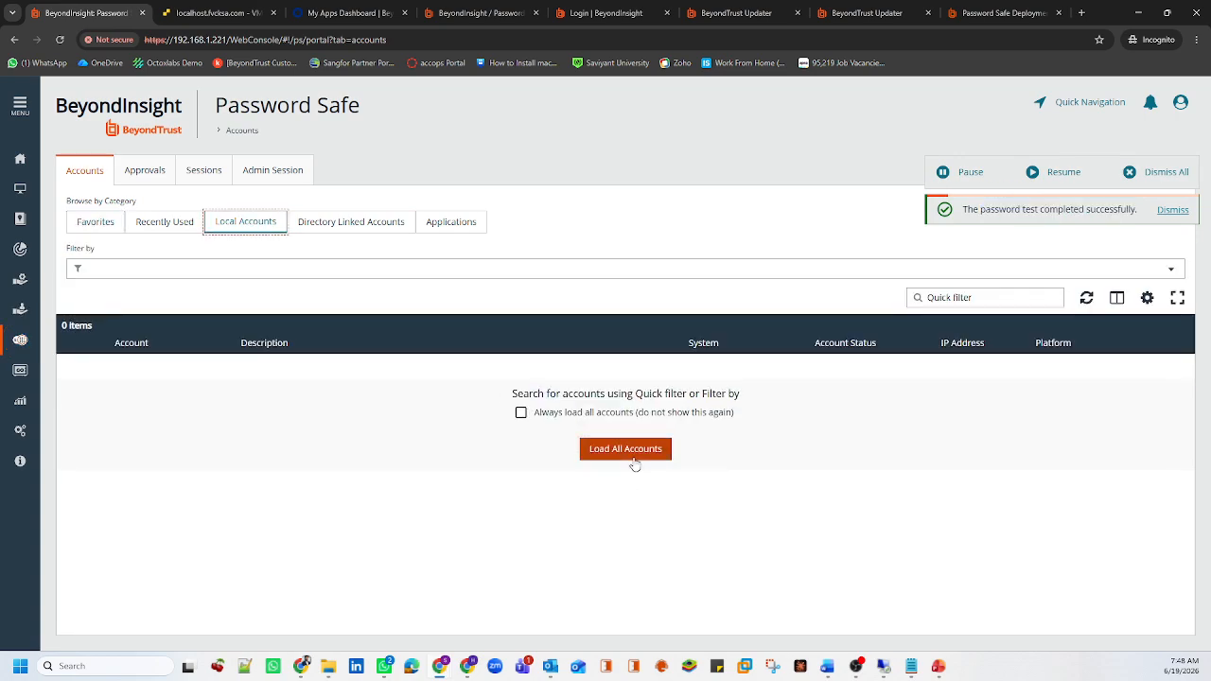
pyautogui.click(631, 453)
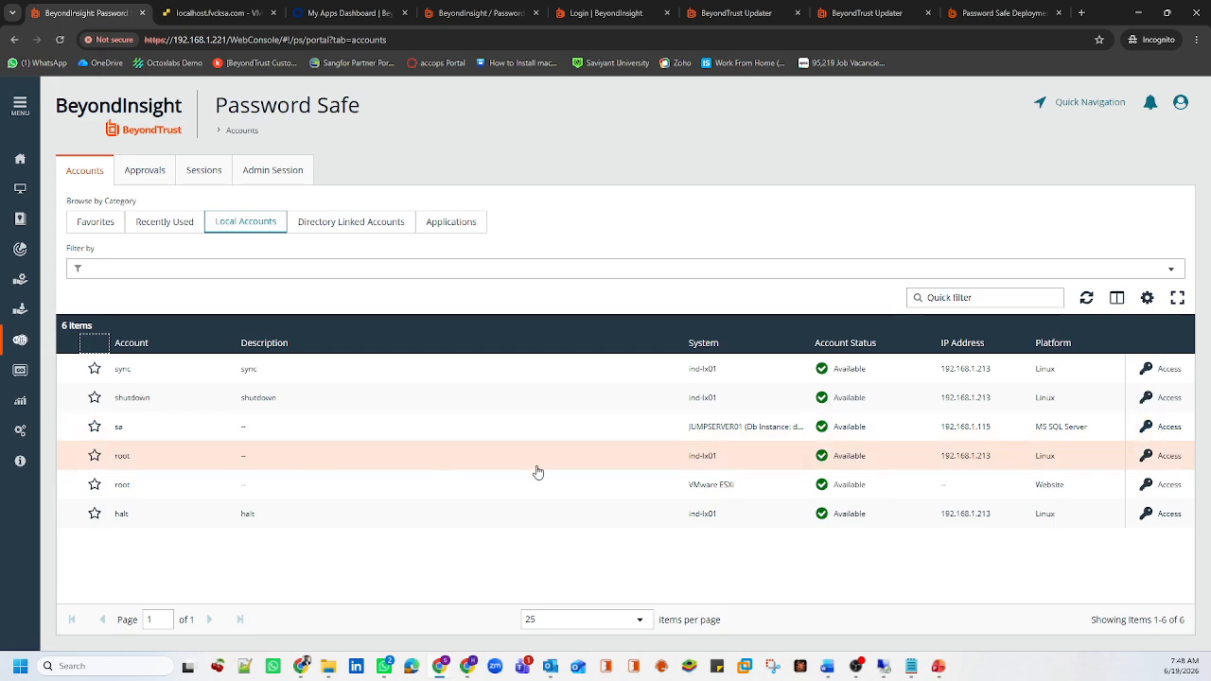
pyautogui.click(476, 462)
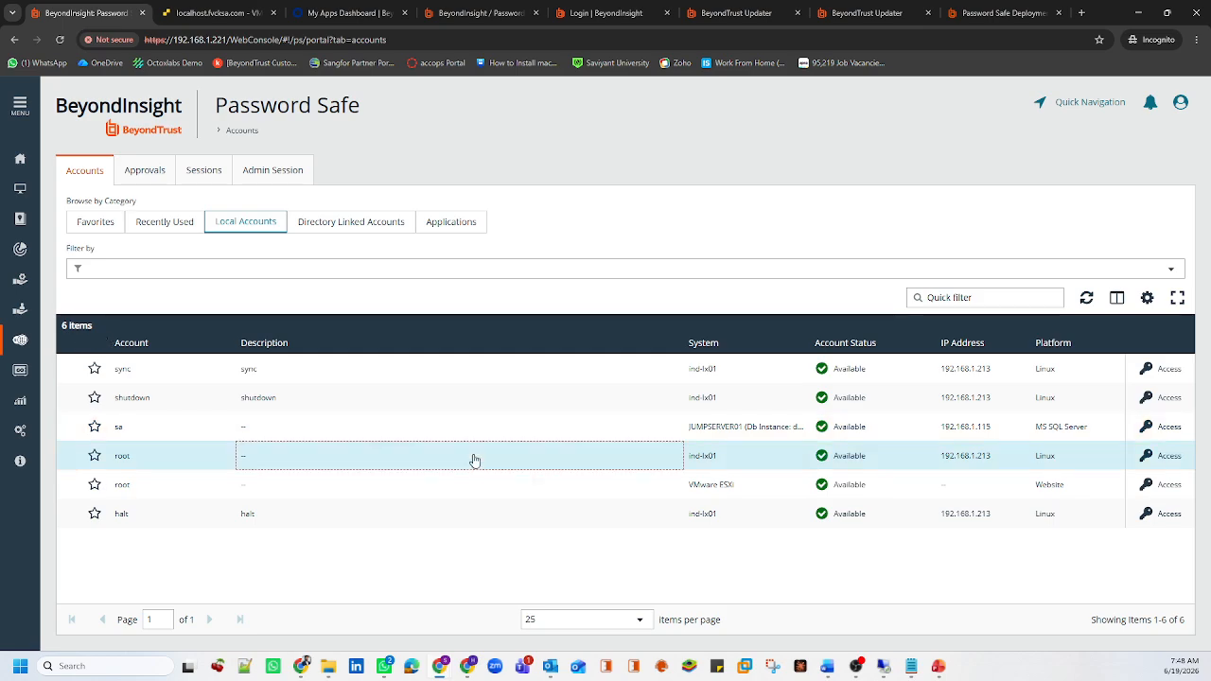
# Request SSH access for root with a reason and launch the session in a terminal
pyautogui.click(1162, 457)
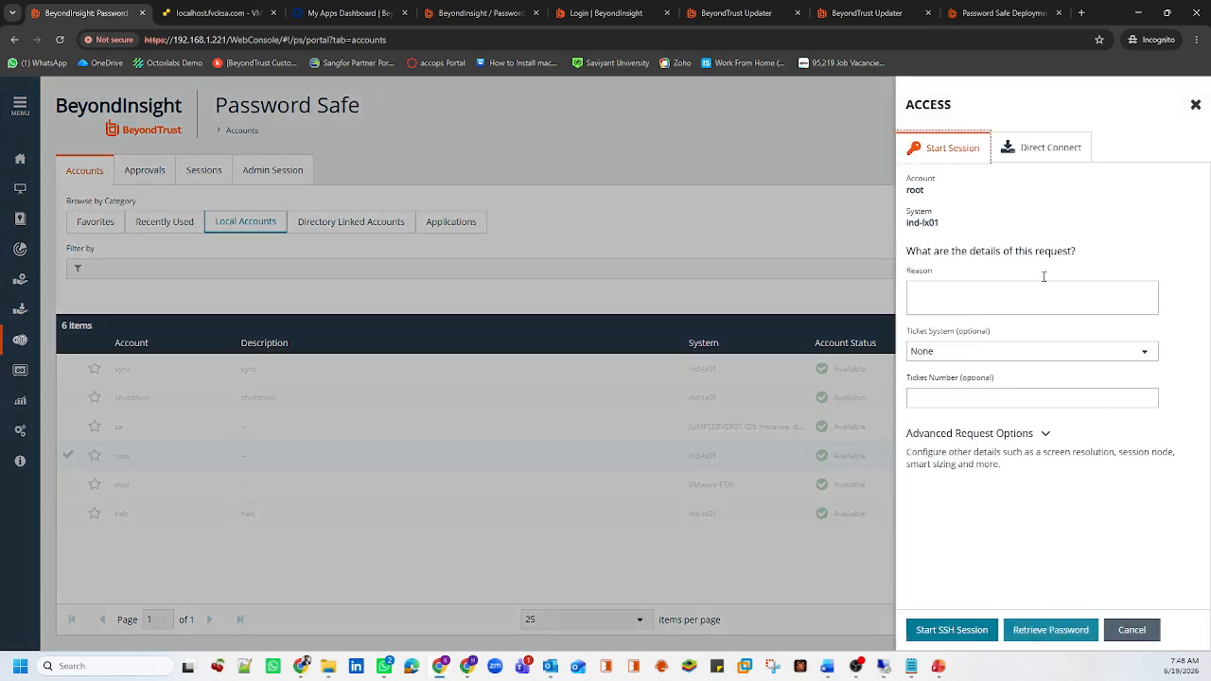
pyautogui.click(1002, 288)
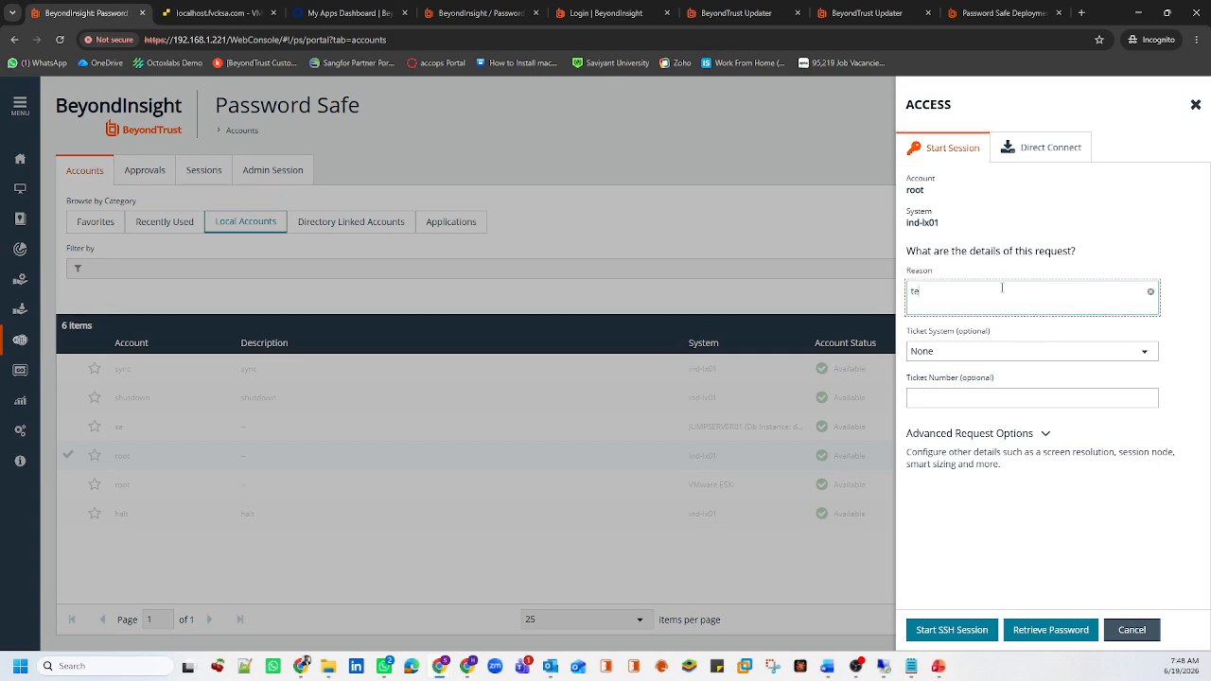
pyautogui.click(961, 631)
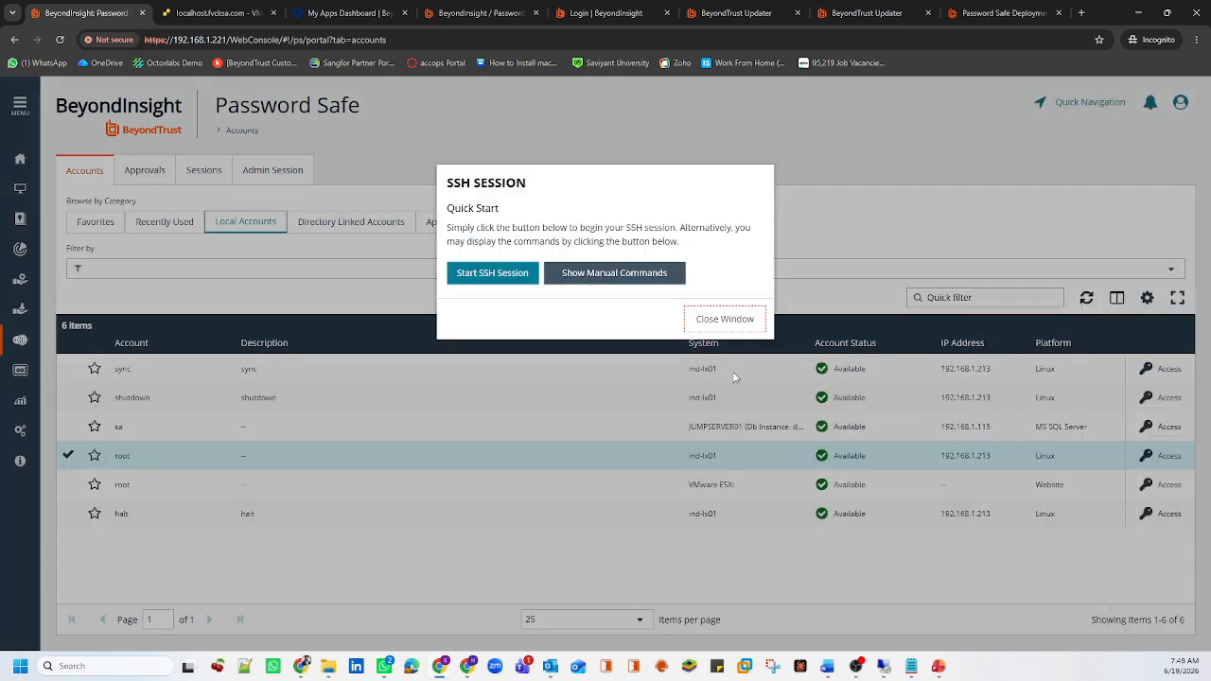
pyautogui.click(502, 274)
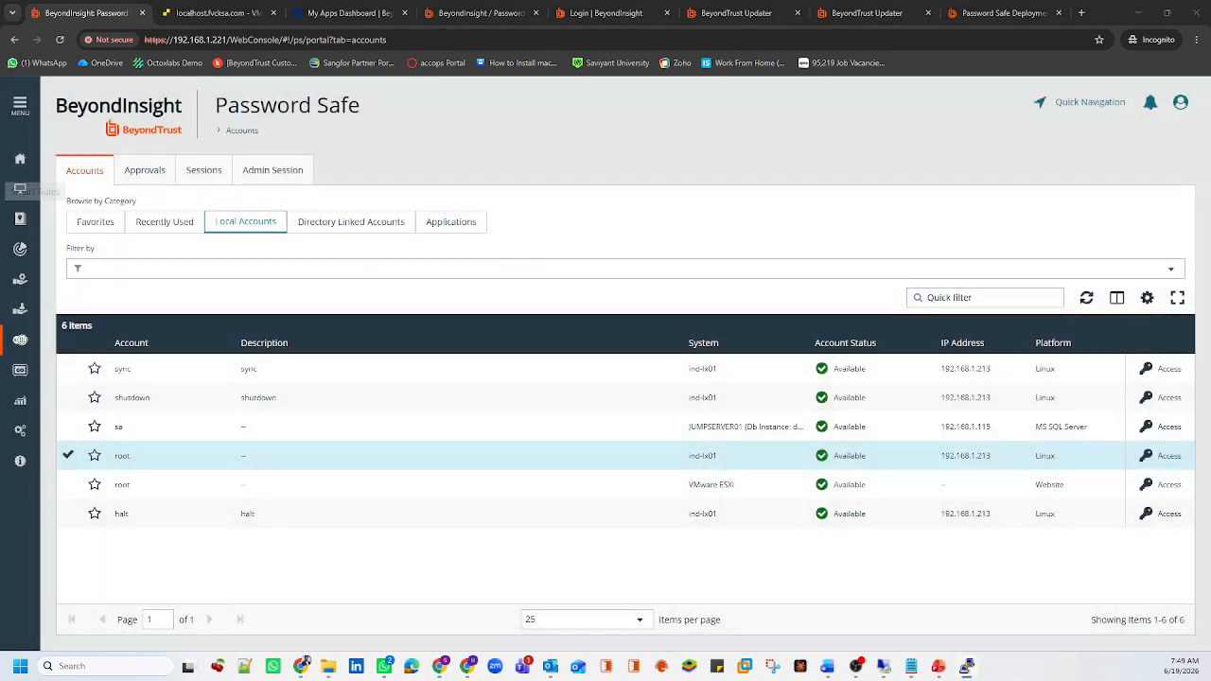
# Run whoami and hostname in PuTTY, confirming root on ind-lx01
pyautogui.moveTo(165, 386); pyautogui.dragTo(505, 357)
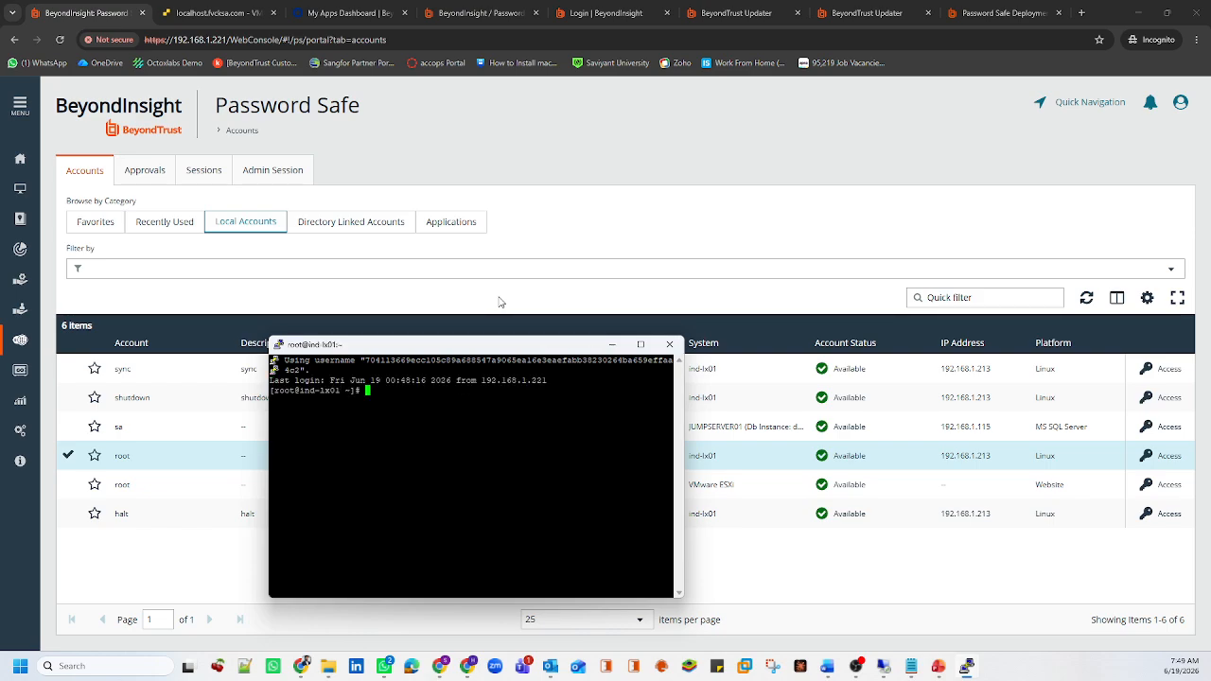
pyautogui.press('Return')
pyautogui.press('Return')
pyautogui.press('Return')
pyautogui.press('Return')
pyautogui.press('Return')
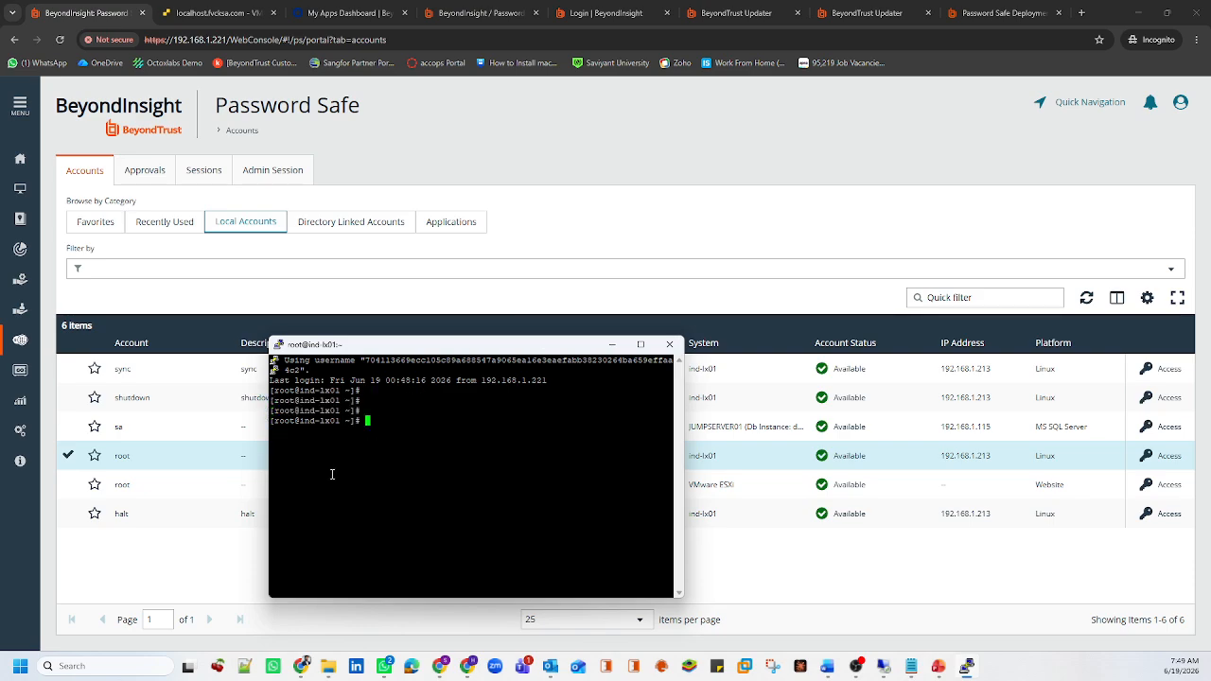
pyautogui.write('whoami')
pyautogui.press('Return')
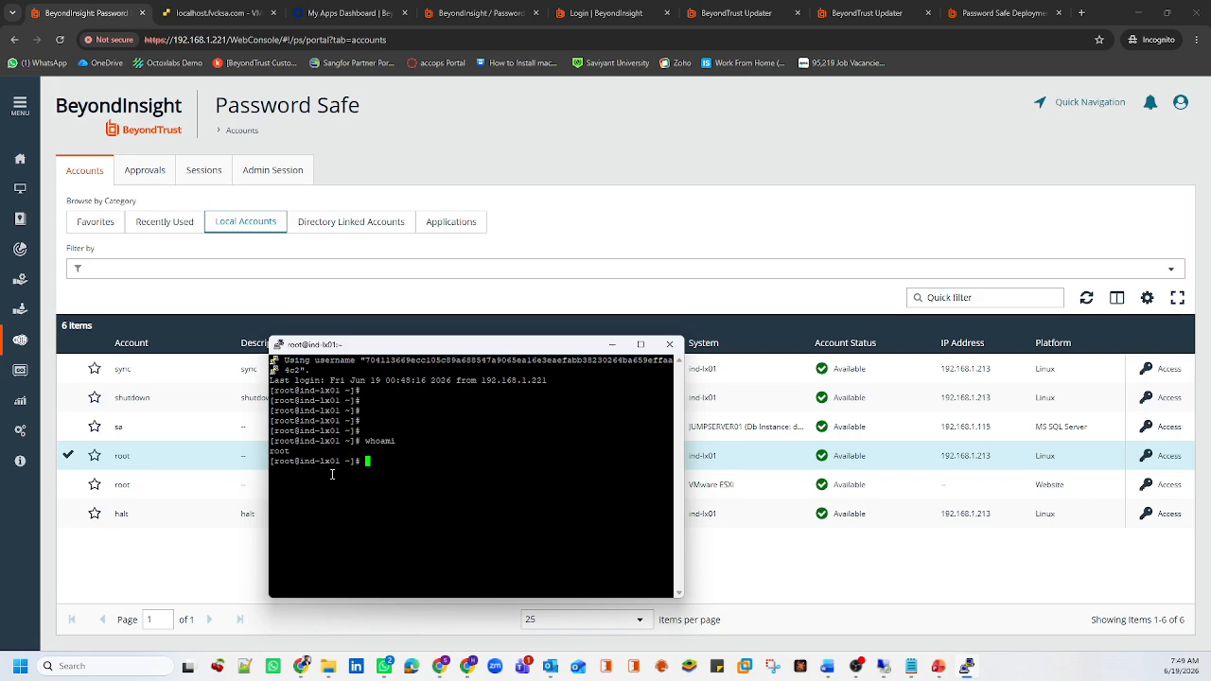
pyautogui.write('hostname')
pyautogui.press('Return')
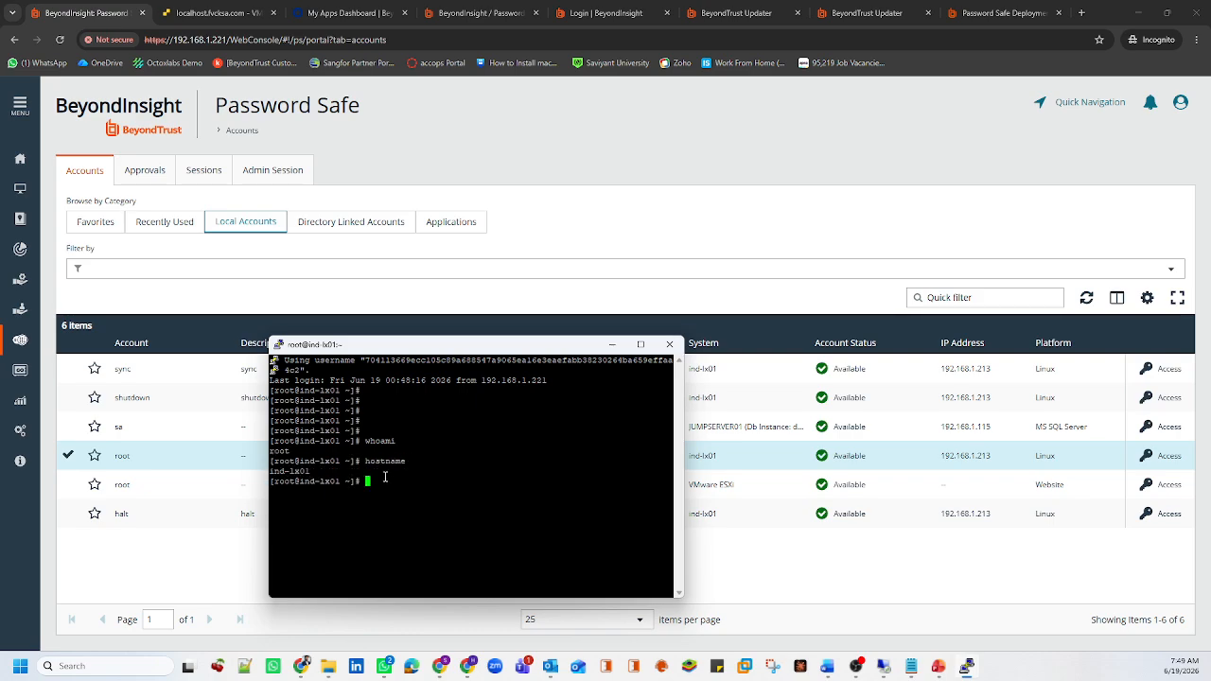
pyautogui.moveTo(312, 470); pyautogui.dragTo(270, 471)
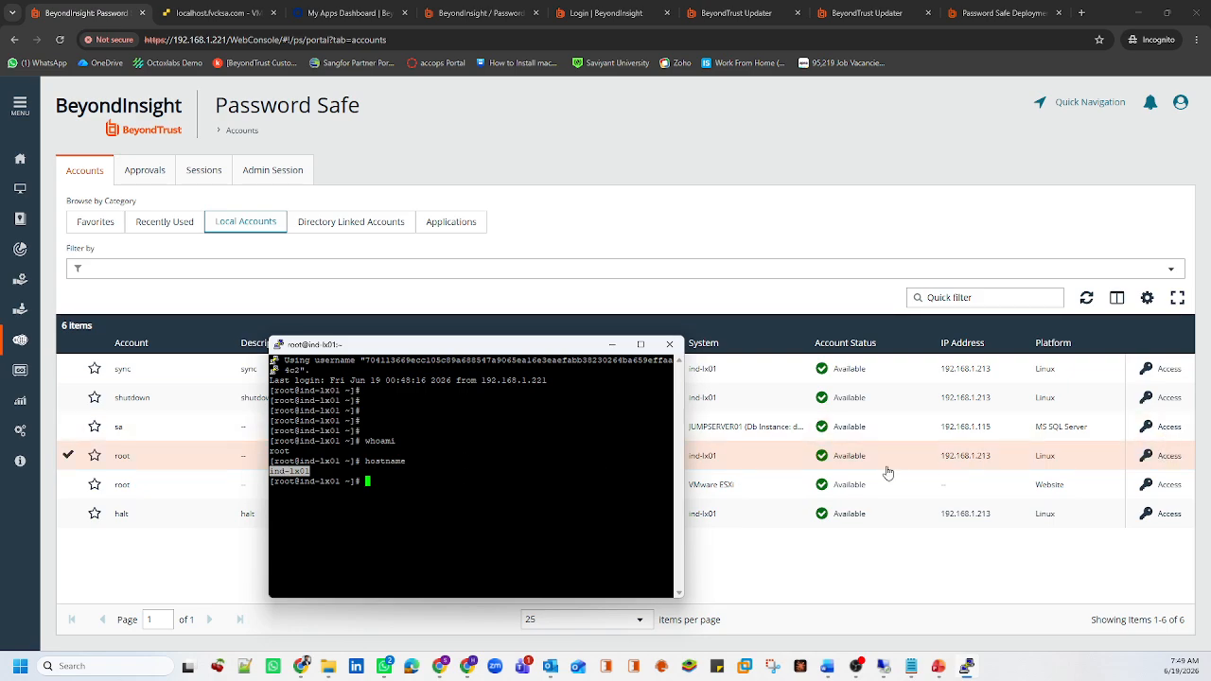
# Log out of the SSH session with exit
pyautogui.click(476, 489)
pyautogui.write('exit')
pyautogui.press('Return')
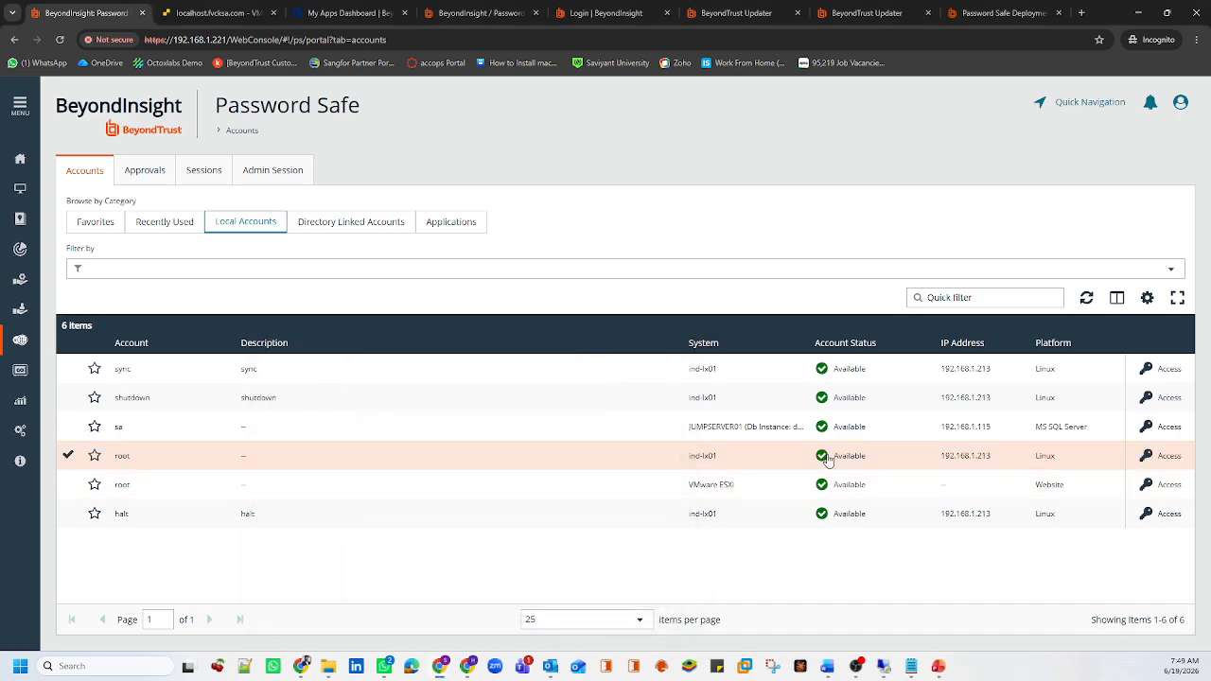
# Copy root's Direct Connect connection string from the Access panel
pyautogui.click(1144, 455)
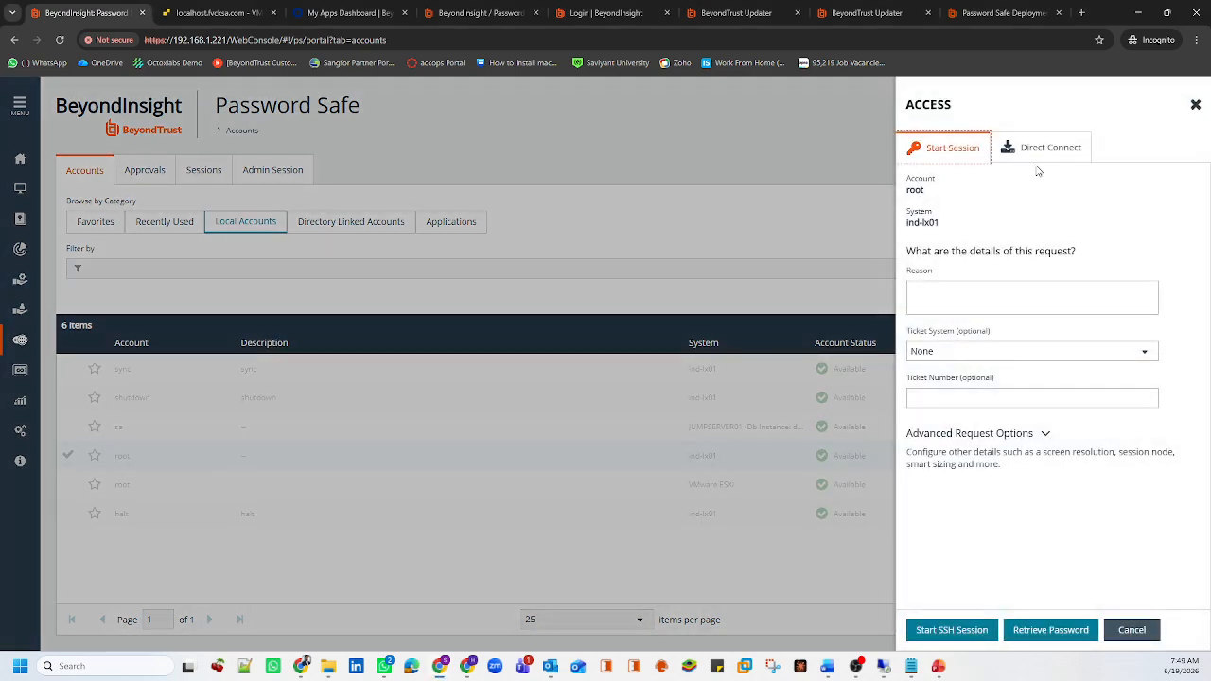
pyautogui.click(1036, 156)
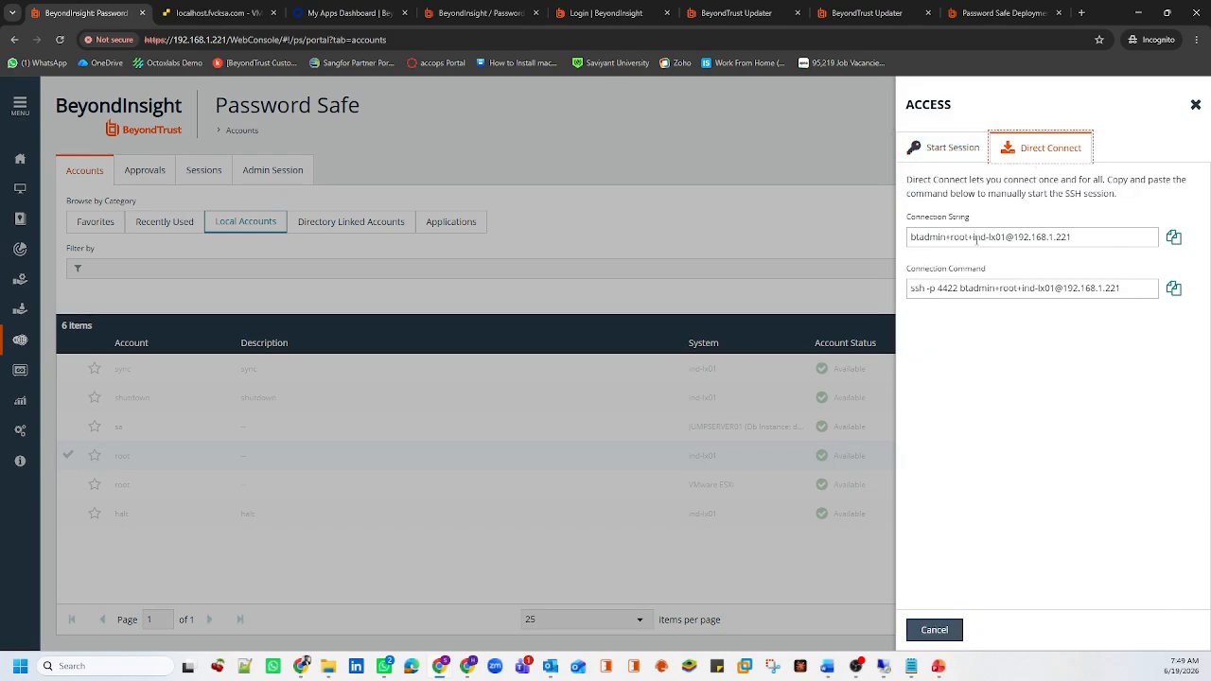
pyautogui.moveTo(907, 217); pyautogui.dragTo(979, 221)
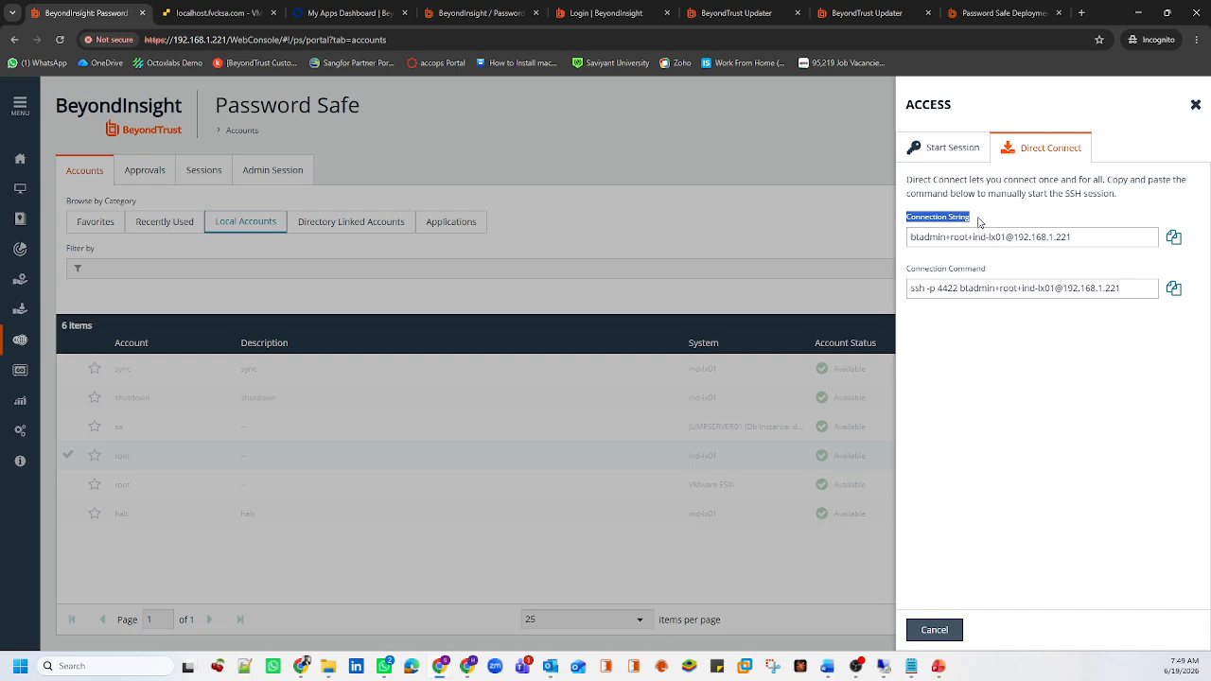
pyautogui.moveTo(925, 288); pyautogui.dragTo(994, 288)
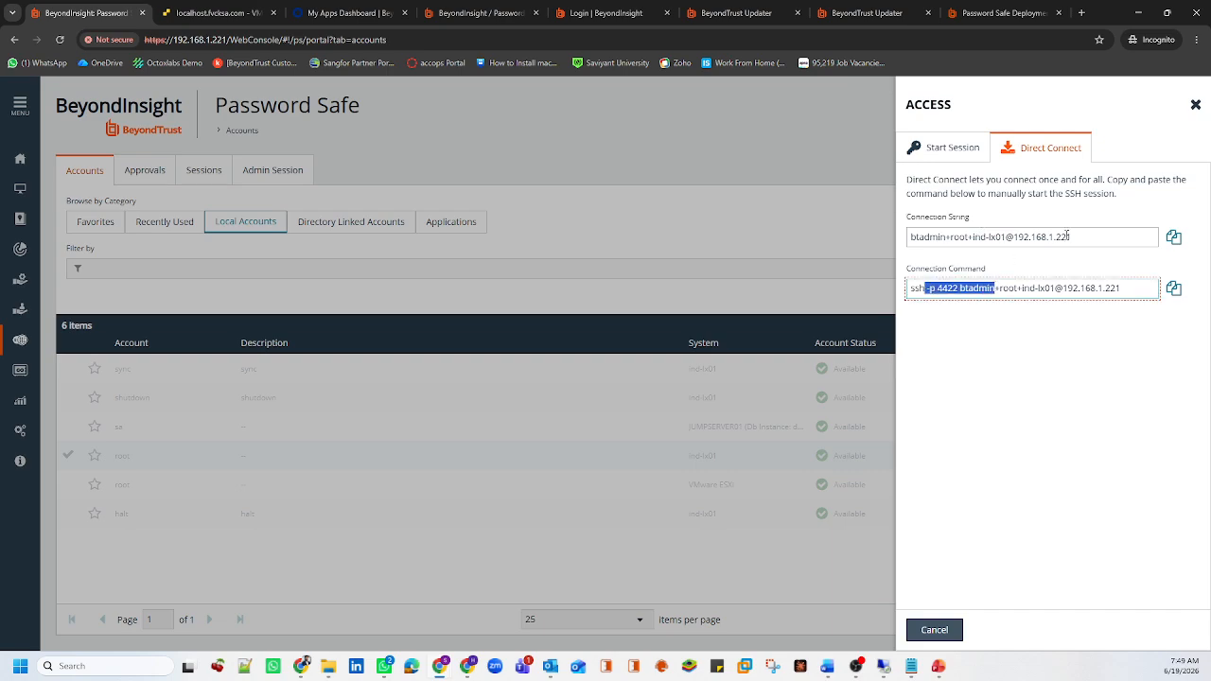
pyautogui.click(1173, 236)
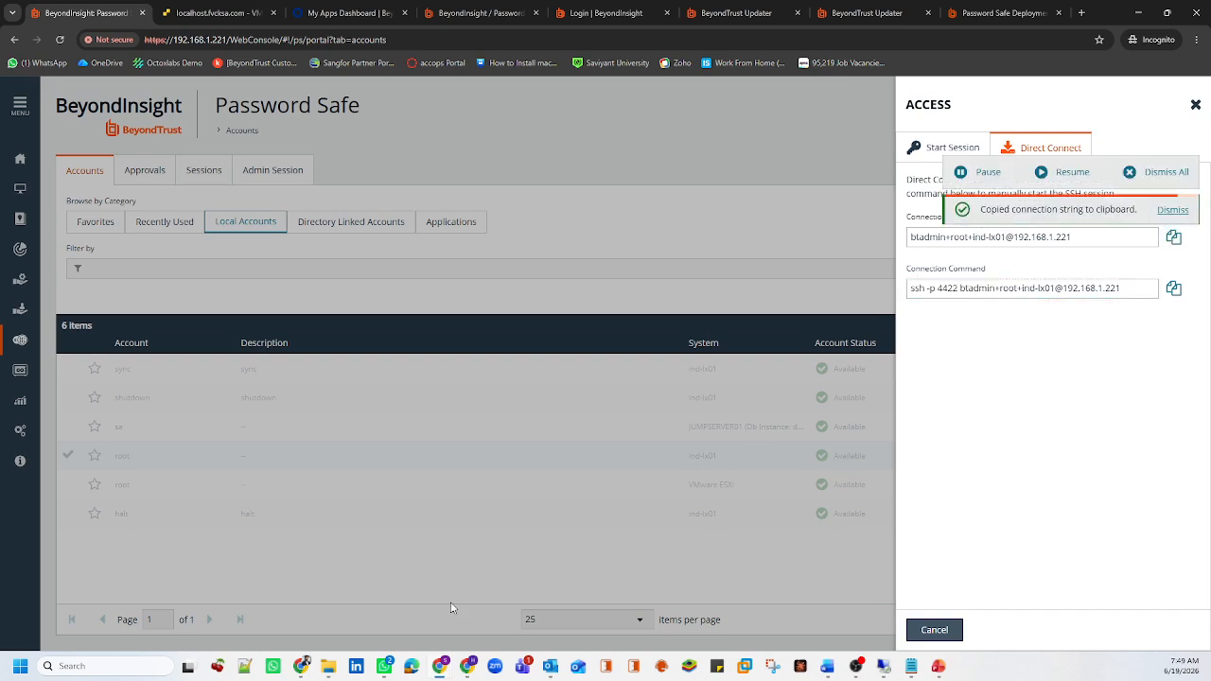
# Launch PuTTY via Windows search and centre its configuration window
pyautogui.click(163, 666)
pyautogui.write('putt')
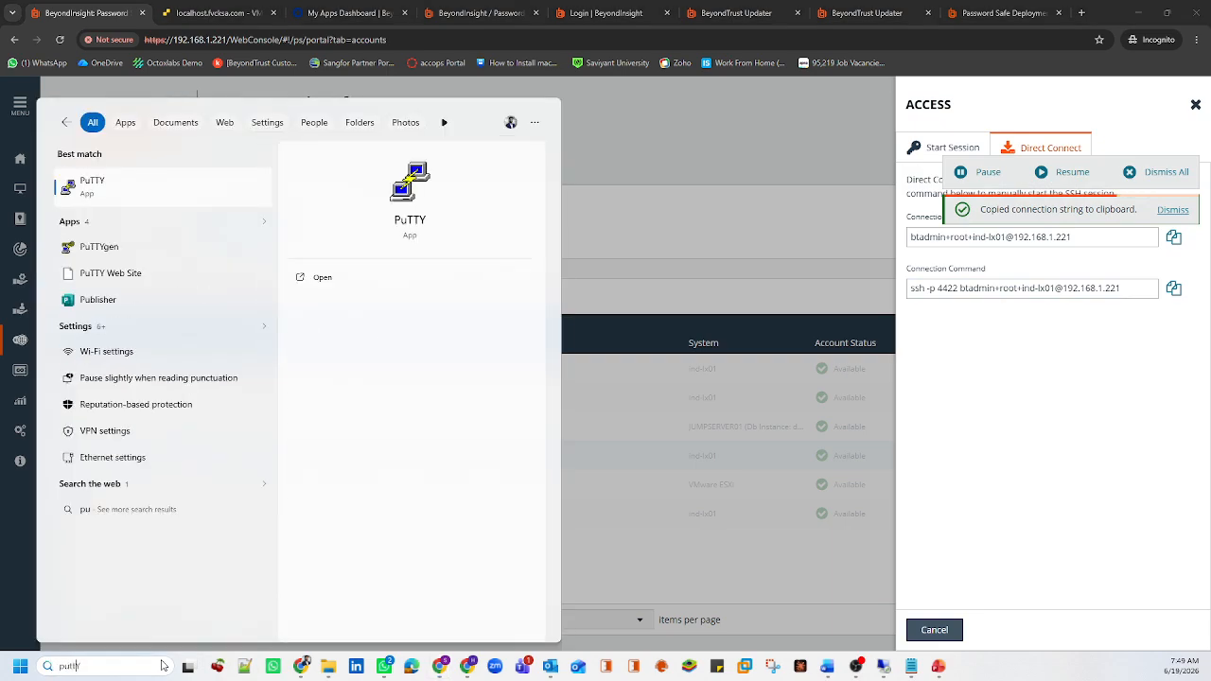
pyautogui.press('Return')
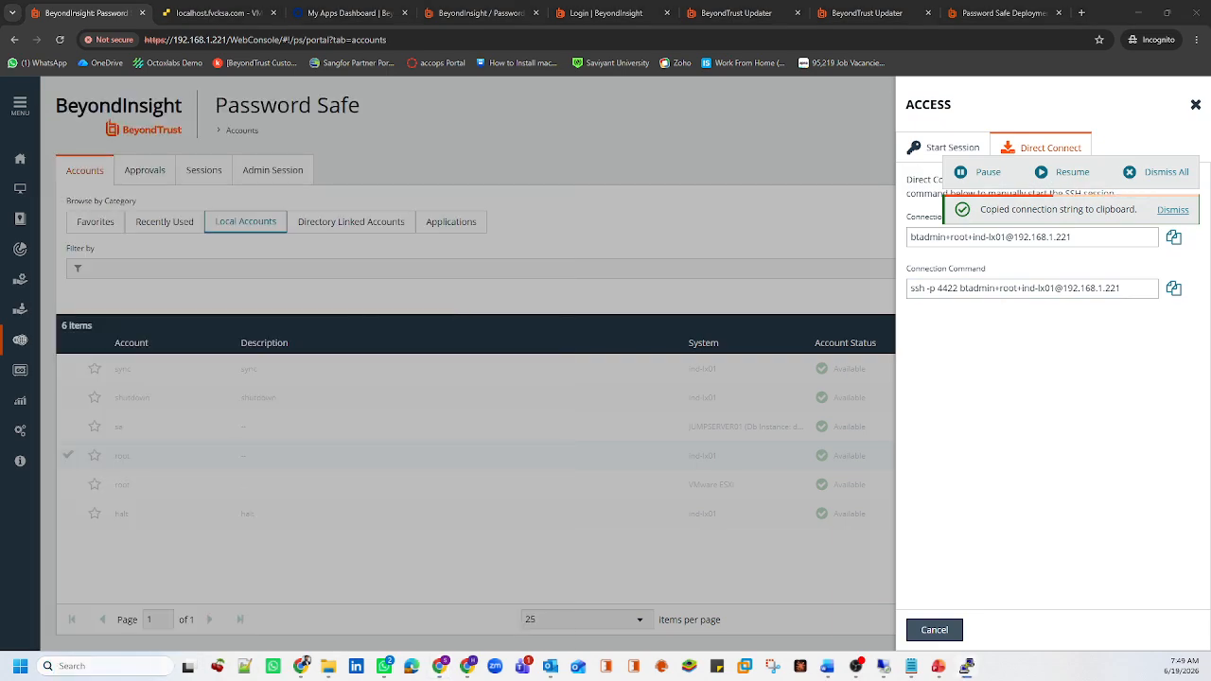
pyautogui.moveTo(169, 330); pyautogui.dragTo(440, 265)
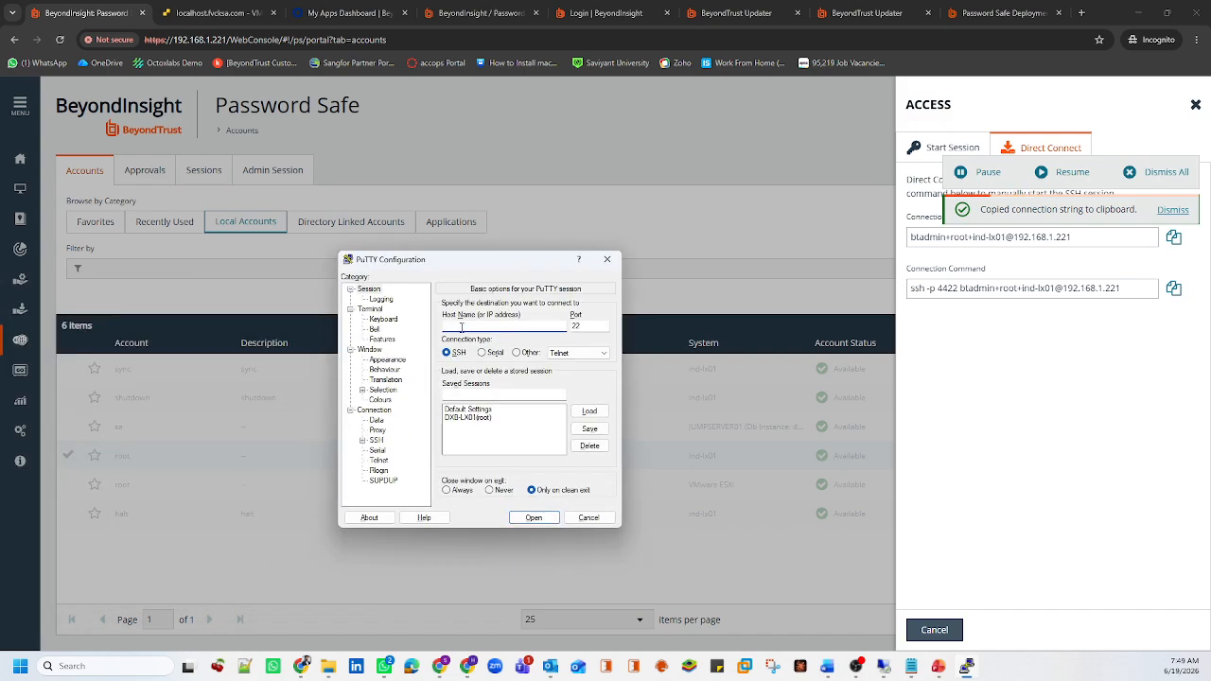
# Paste the Direct Connect string as Host Name and set port 4422
pyautogui.hotkey('ctrl', 'v')
pyautogui.moveTo(558, 325); pyautogui.dragTo(434, 330)
pyautogui.click(587, 326)
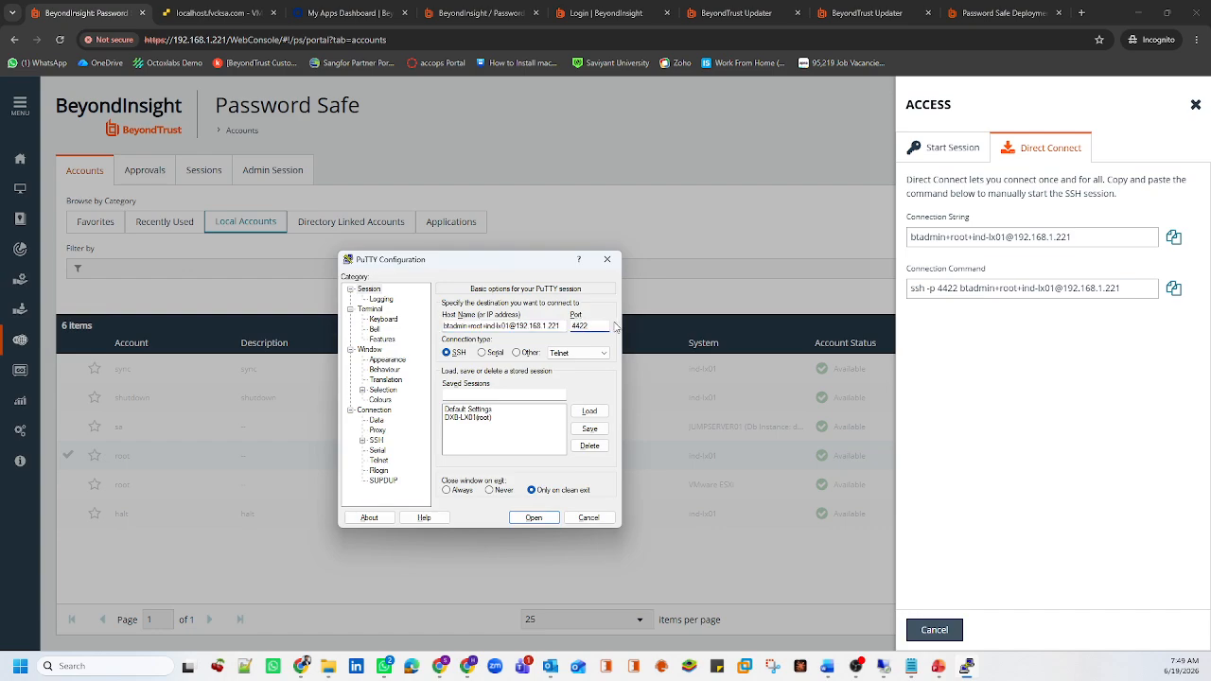
pyautogui.moveTo(611, 327); pyautogui.dragTo(565, 328)
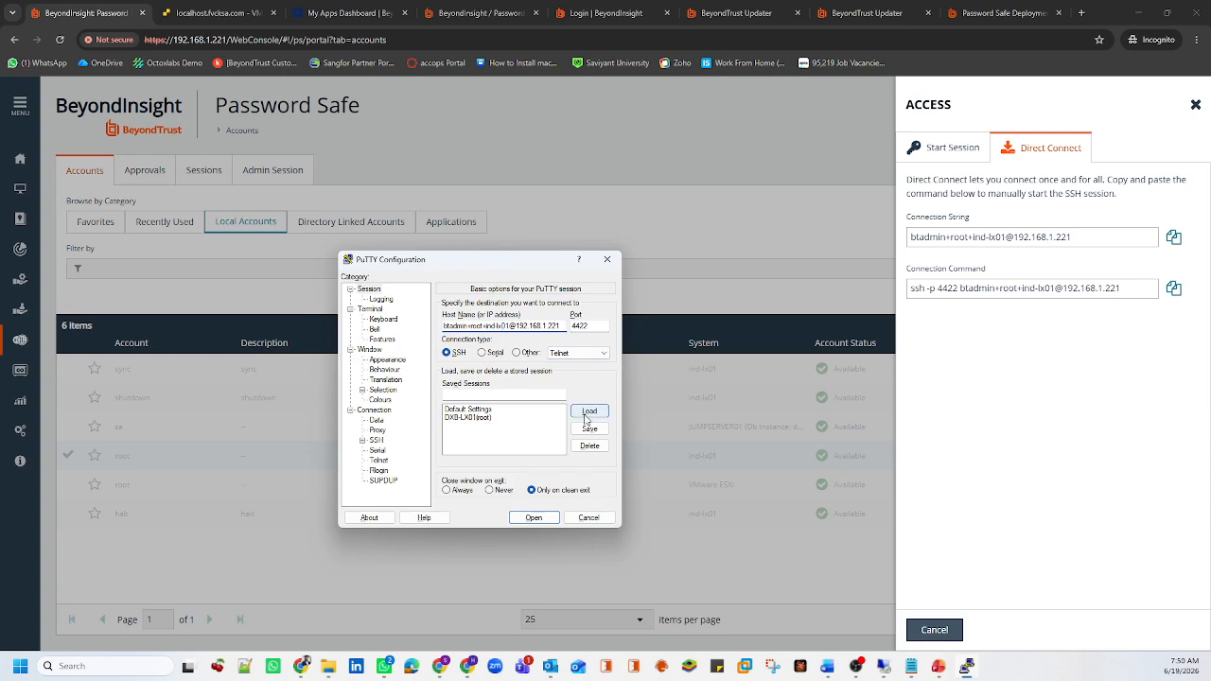
# Save the session as IND-LX01 and launch it
pyautogui.click(529, 391)
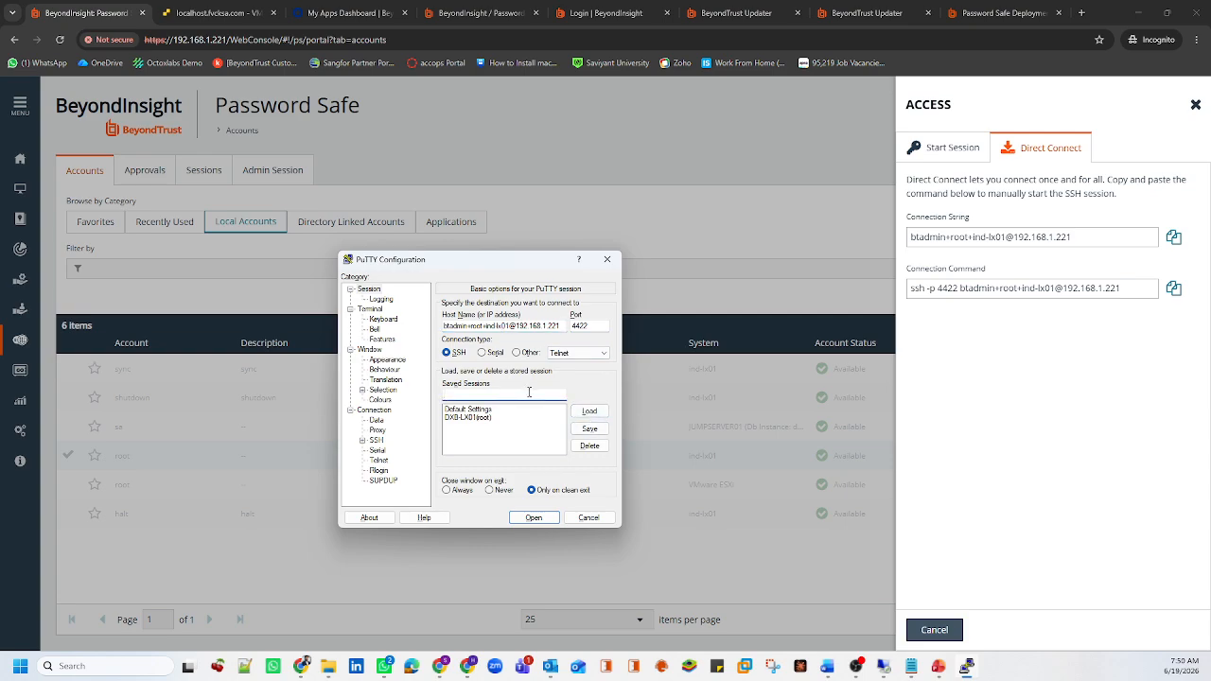
pyautogui.write('IND-LX01')
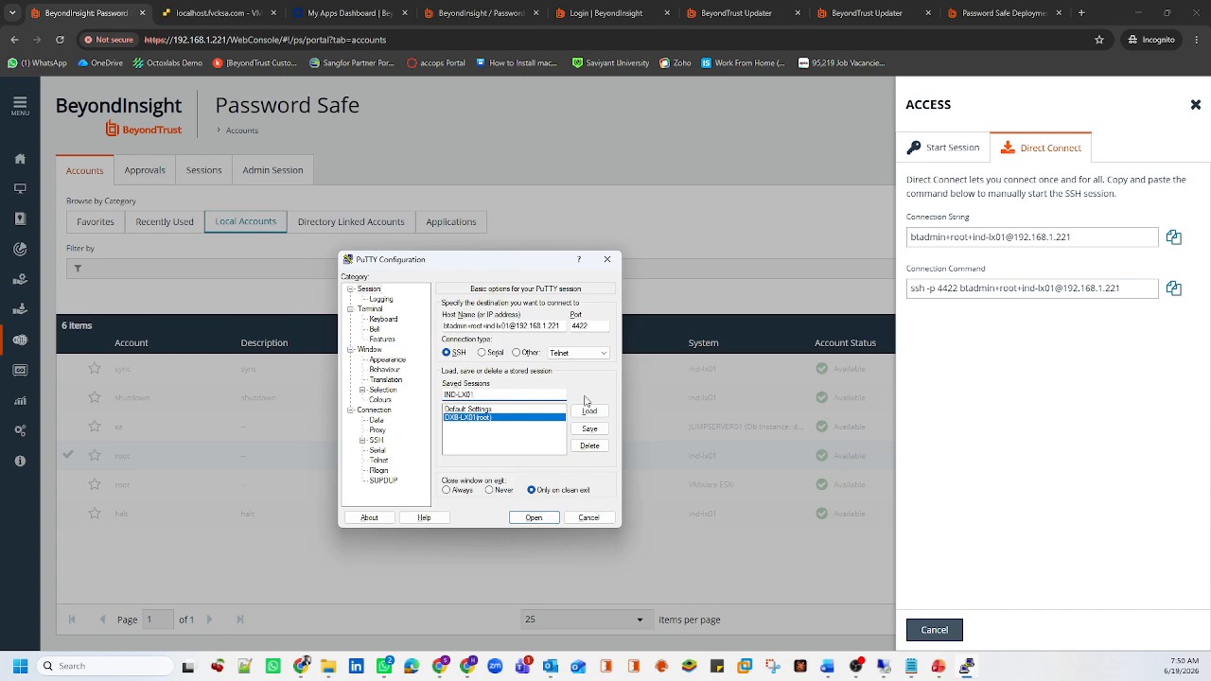
pyautogui.click(598, 431)
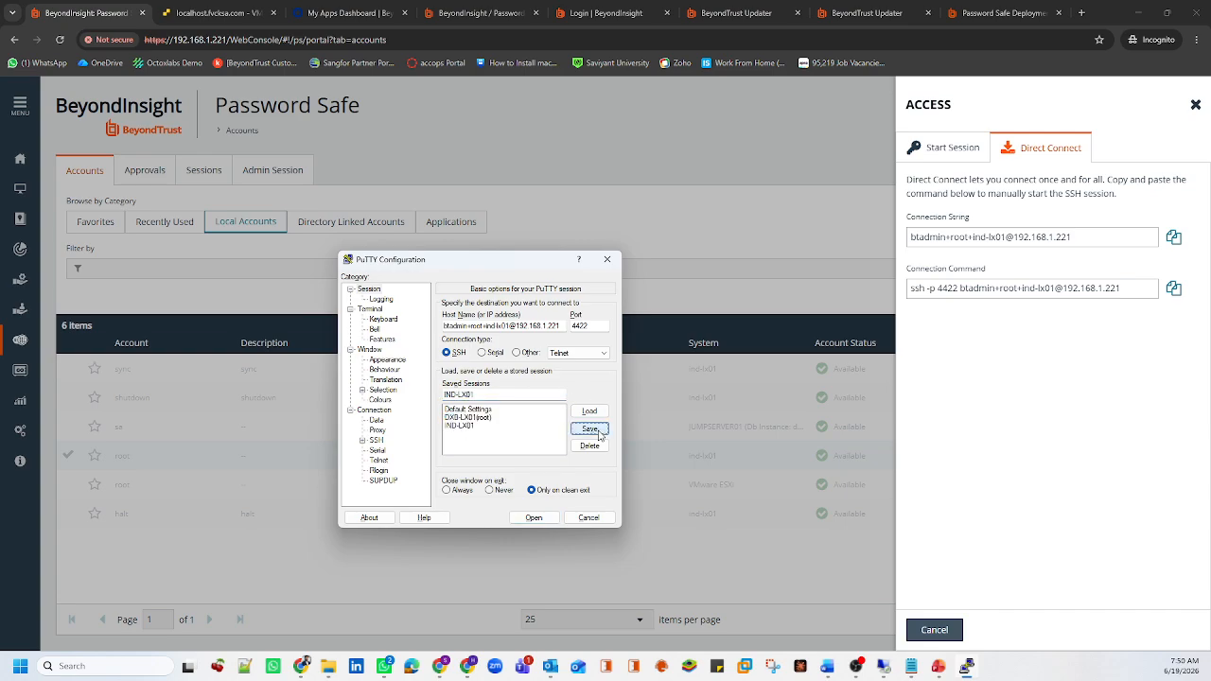
pyautogui.click(470, 426)
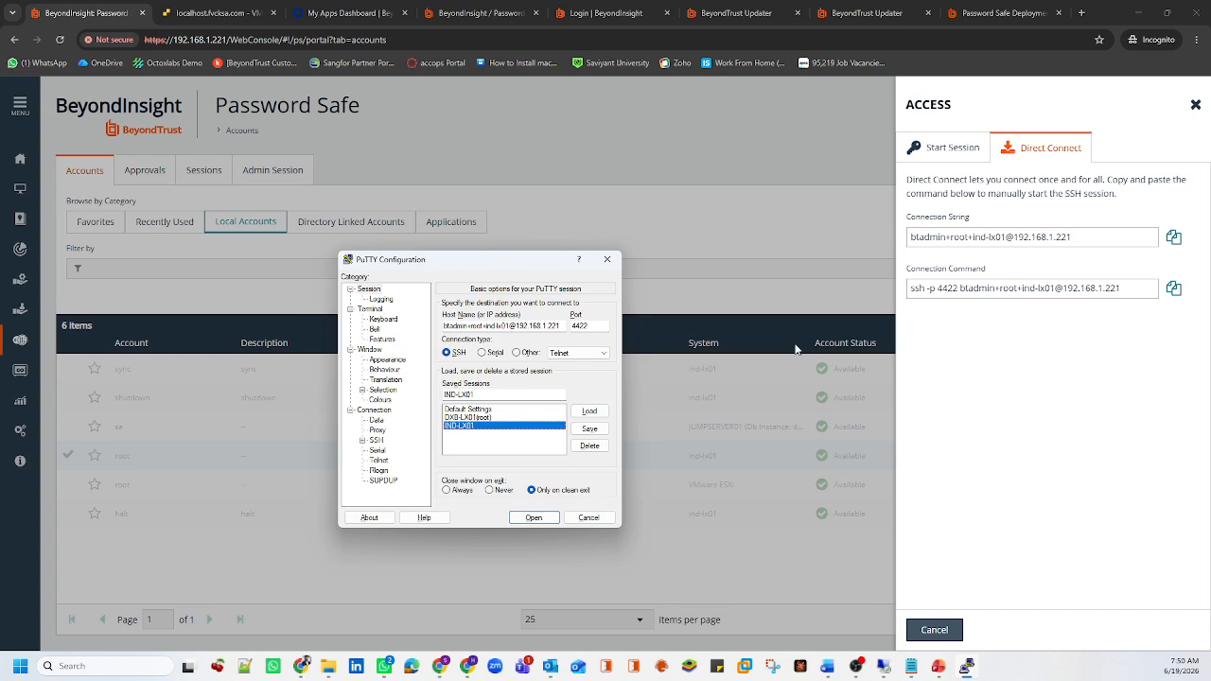
pyautogui.doubleClick(488, 433)
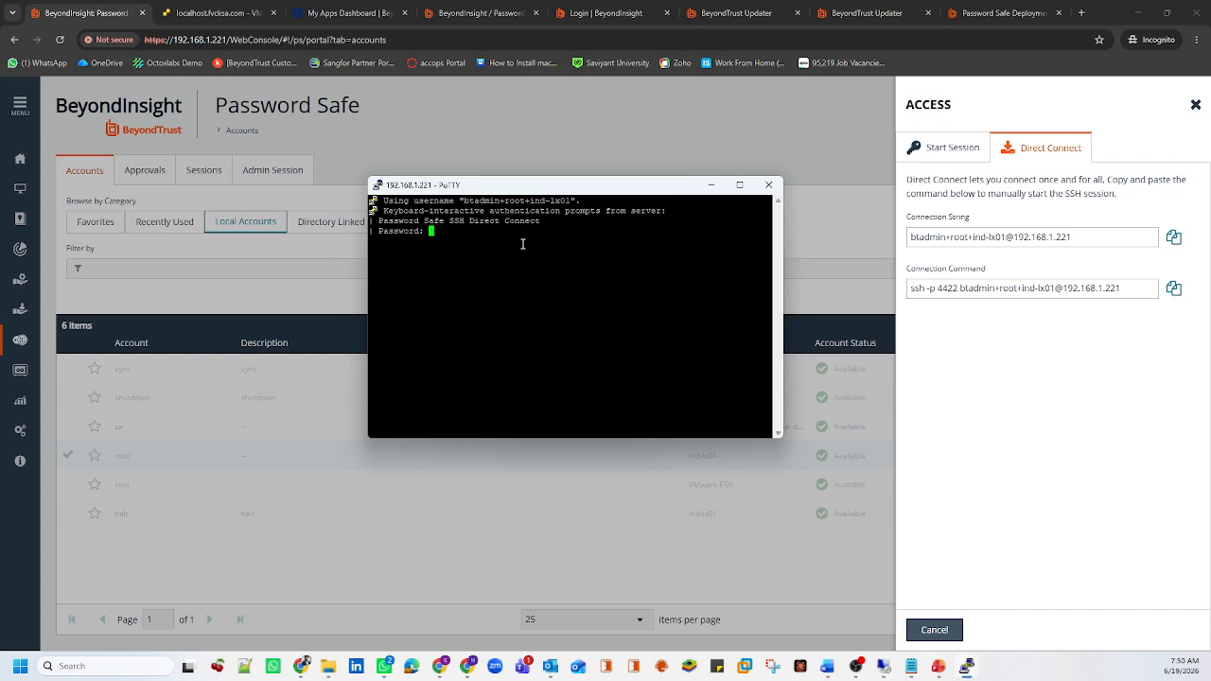
# Log in with the account password and confirm the user is root via whoami
pyautogui.press('Return')
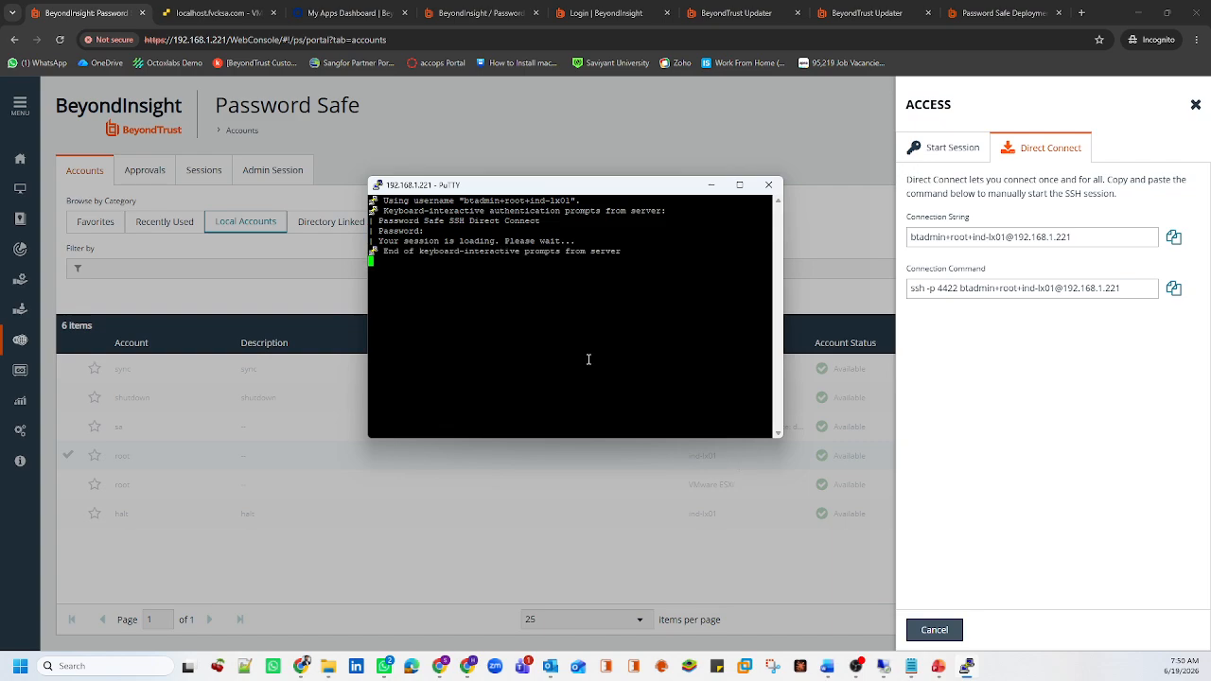
pyautogui.press('Return')
pyautogui.press('Return')
pyautogui.press('Return')
pyautogui.press('Return')
pyautogui.write('whoami')
pyautogui.press('Return')
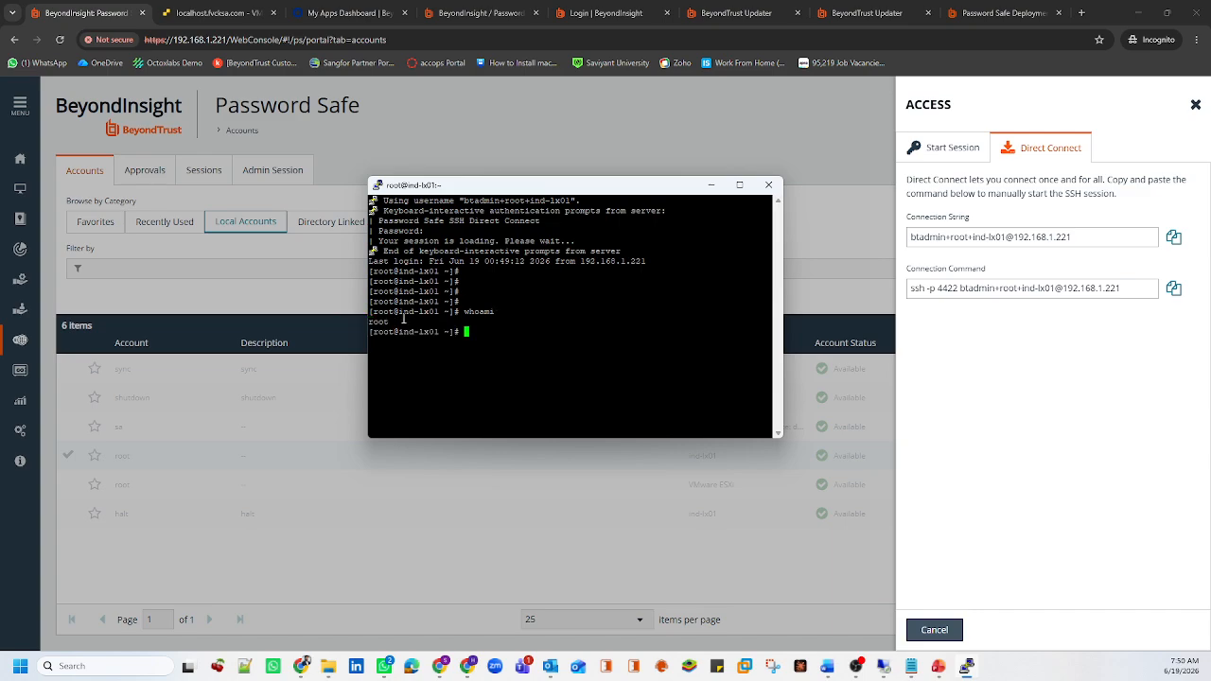
pyautogui.moveTo(389, 321); pyautogui.dragTo(369, 322)
# Run hostname to confirm ind-lx01, then close the Direct Connect access details
pyautogui.write('ho')
pyautogui.write('stanme')
pyautogui.press('Return')
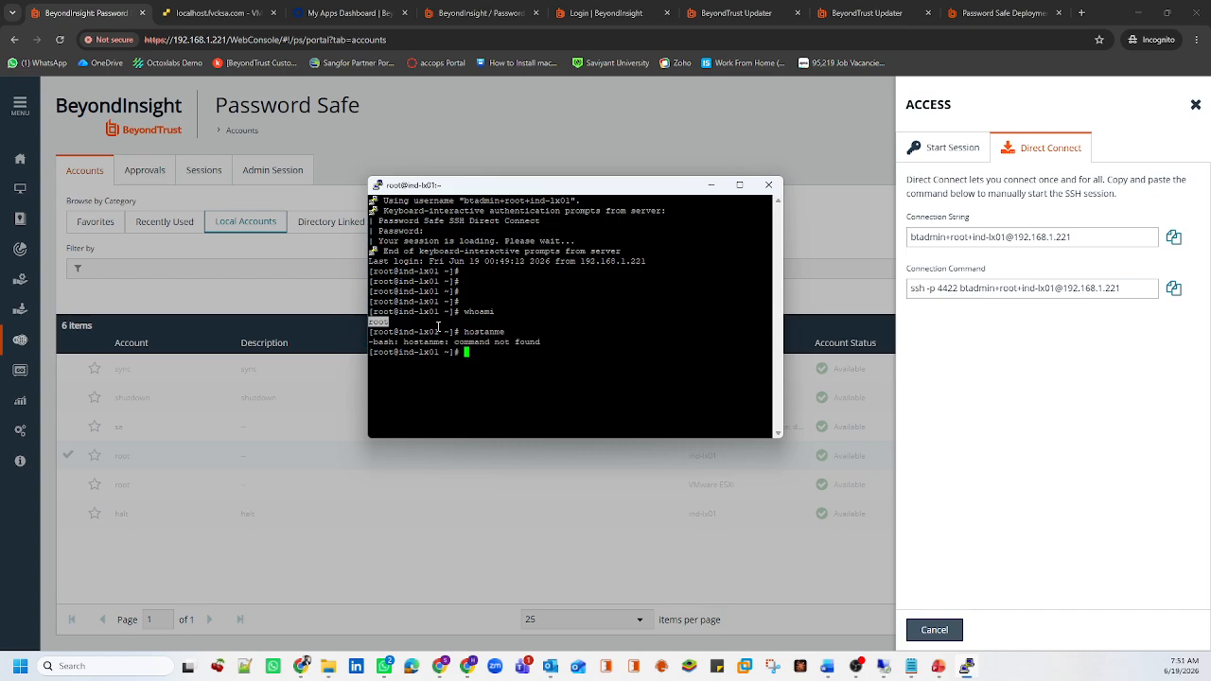
pyautogui.write('hostname')
pyautogui.press('Return')
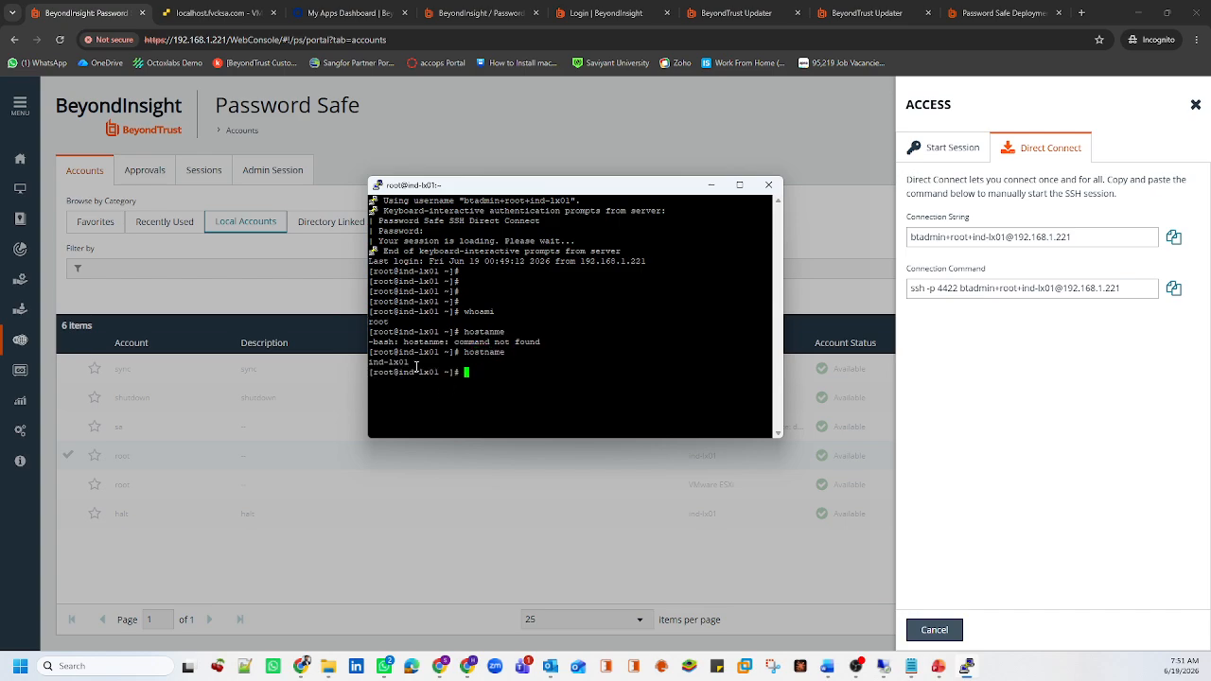
pyautogui.moveTo(417, 367); pyautogui.dragTo(371, 366)
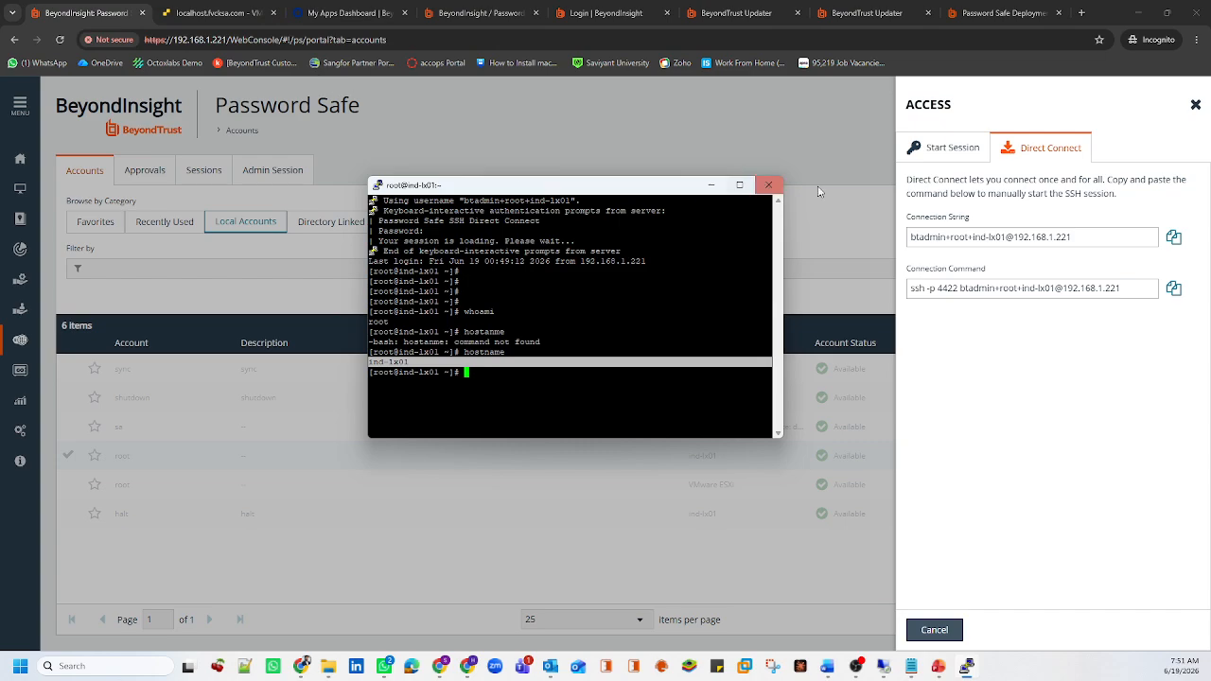
pyautogui.click(1197, 104)
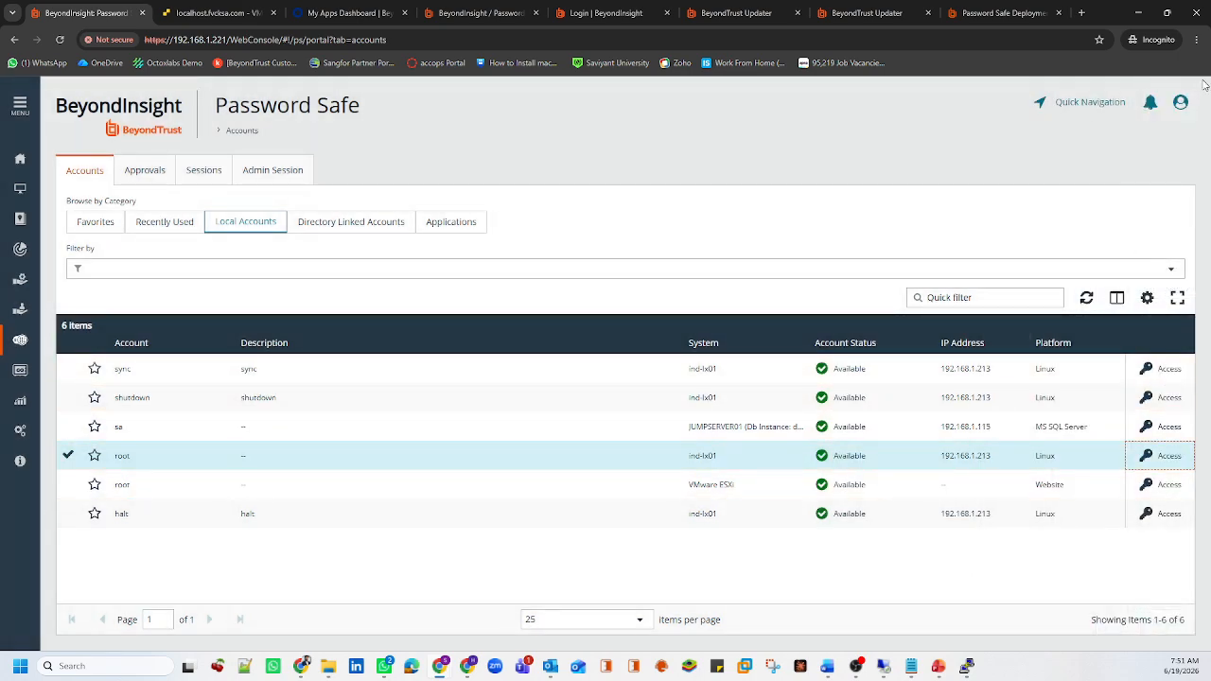
# Log out of BeyondInsight from the user profile menu
pyautogui.click(1181, 102)
pyautogui.click(1121, 110)
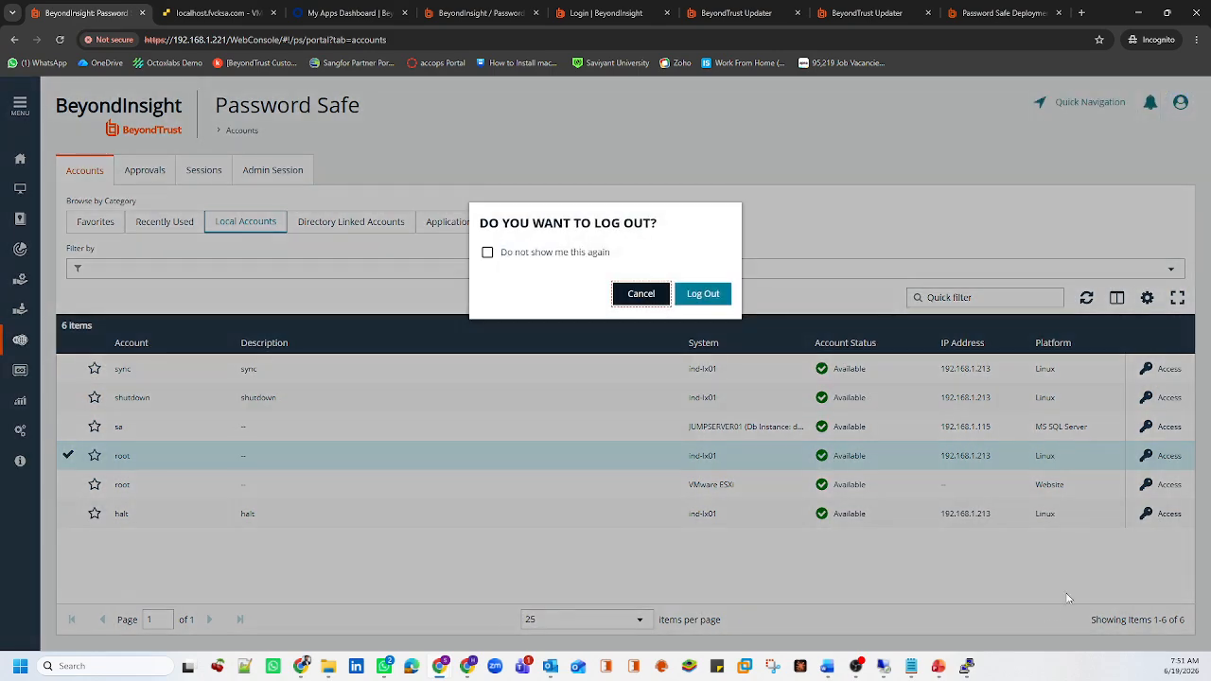
pyautogui.click(707, 298)
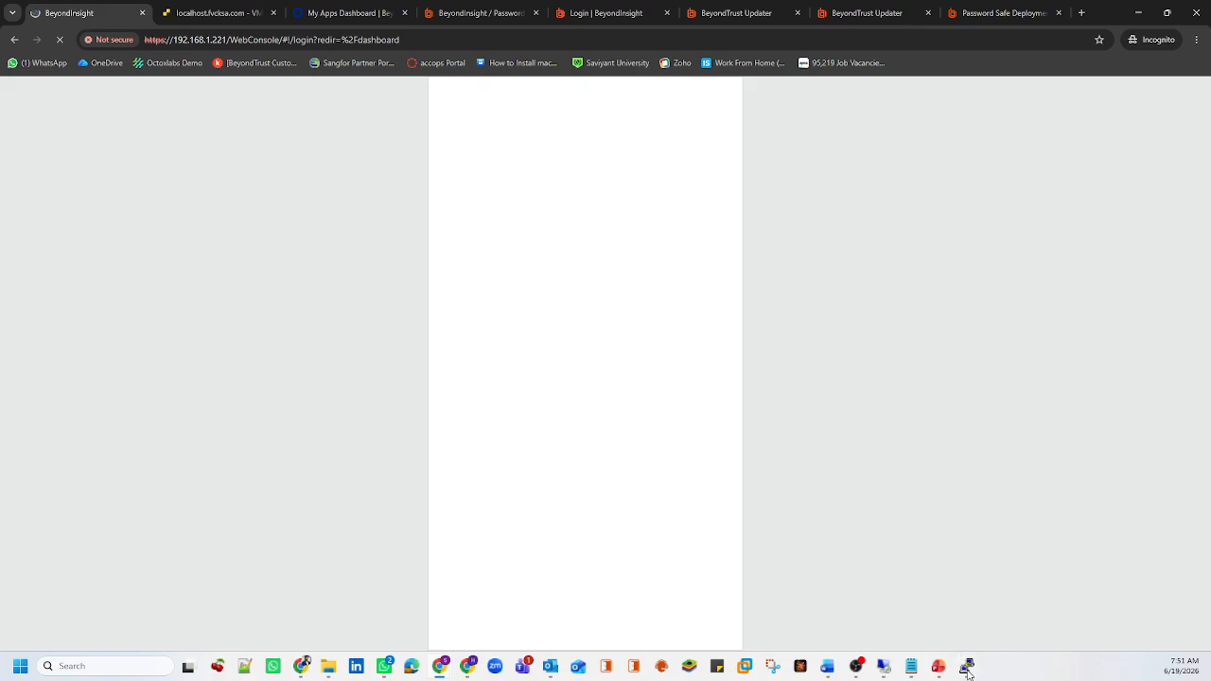
# Close the old PuTTY session and relaunch PuTTY's saved IND-LX01 session
pyautogui.click(966, 666)
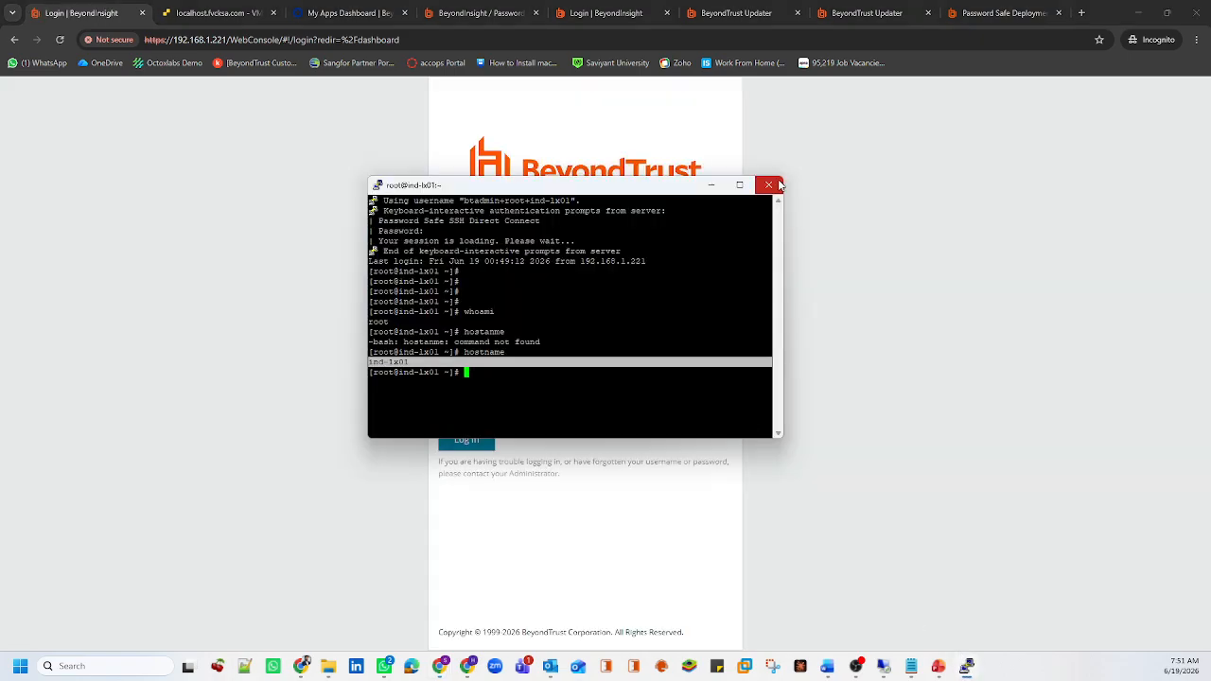
pyautogui.click(768, 185)
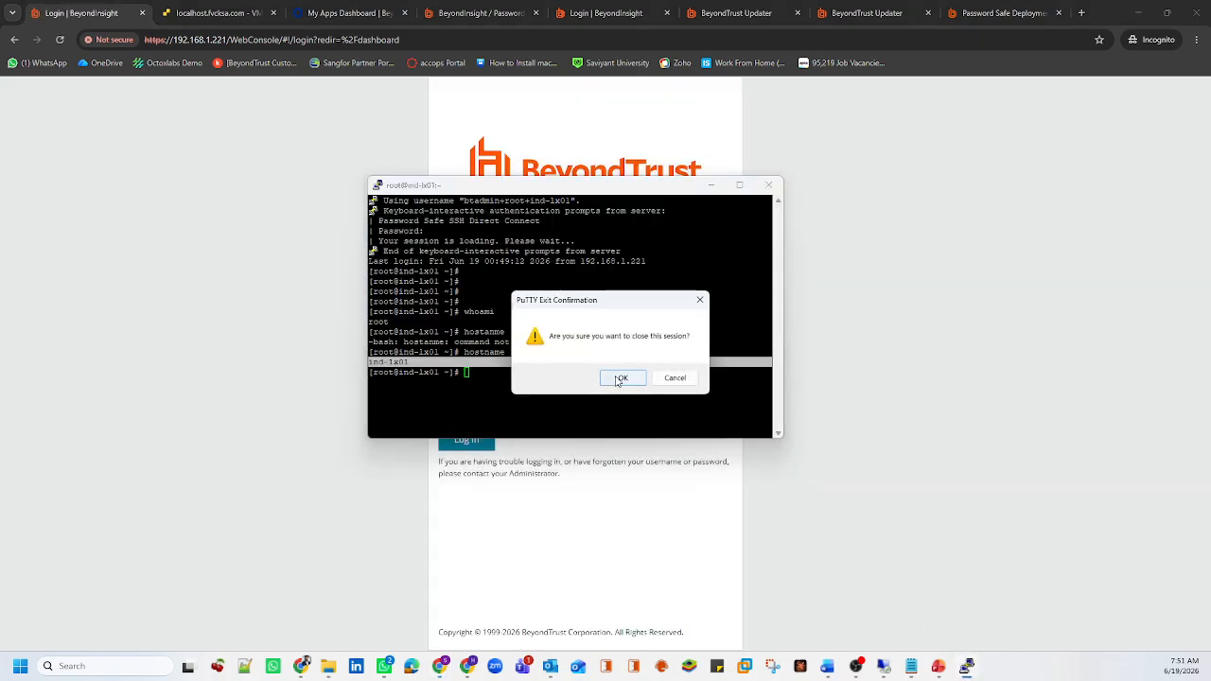
pyautogui.click(621, 377)
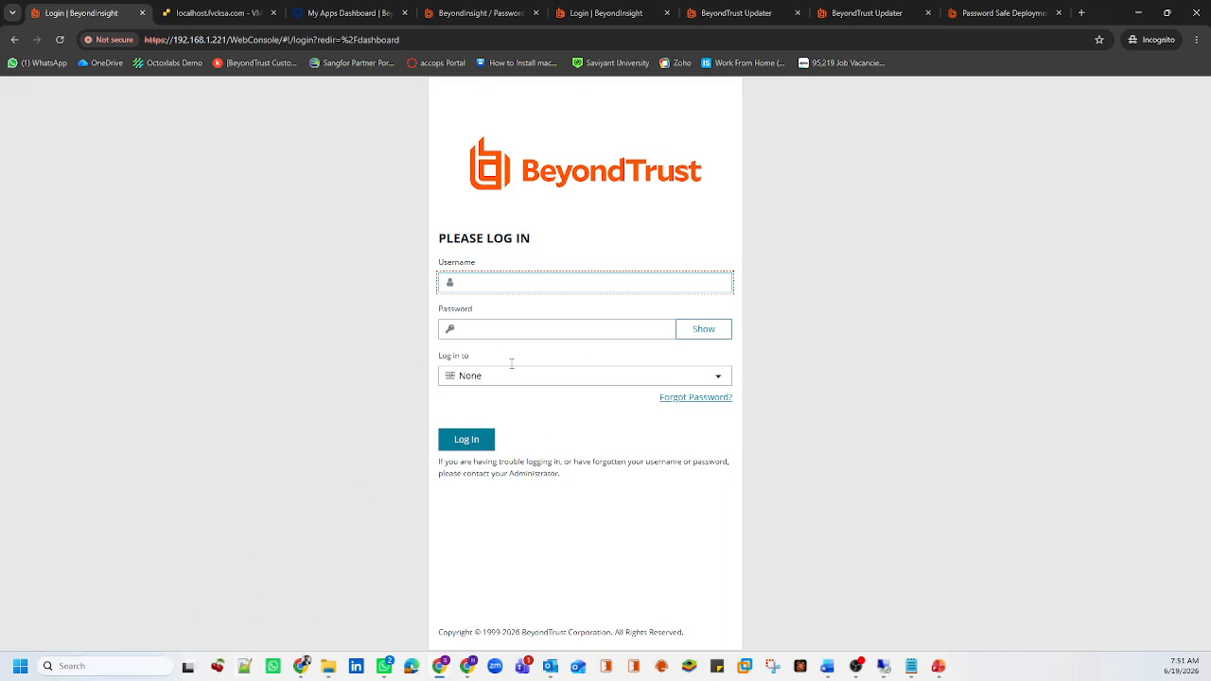
pyautogui.click(132, 667)
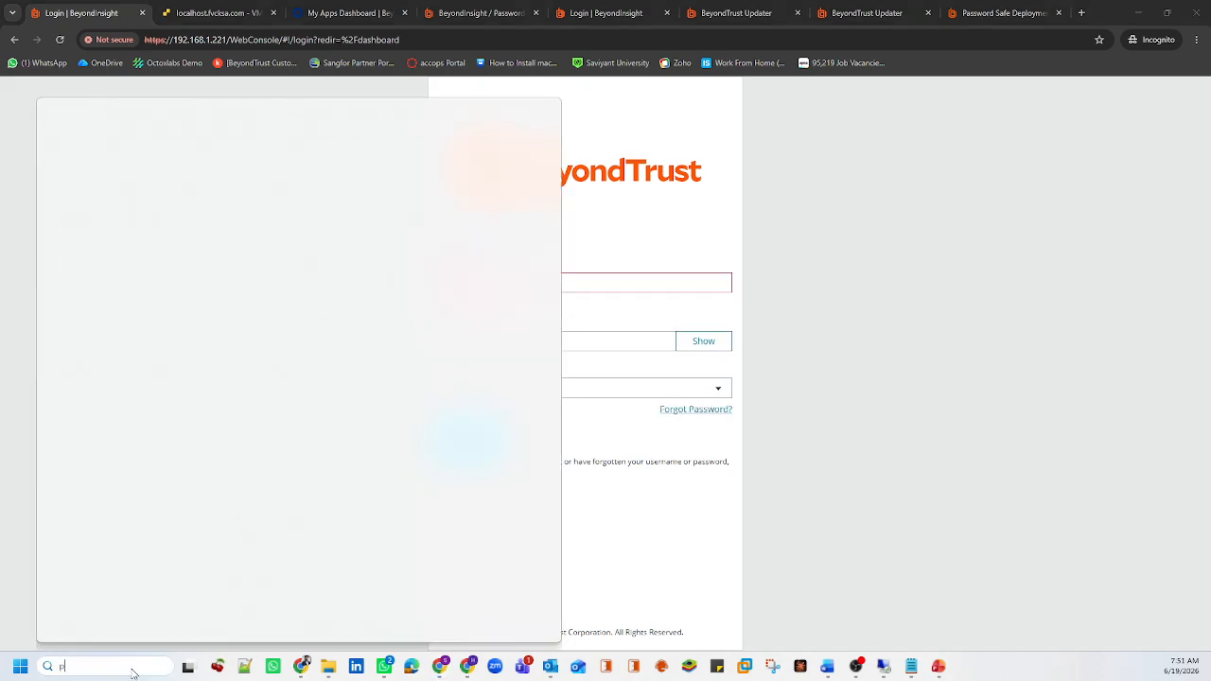
pyautogui.write('pu')
pyautogui.press('Return')
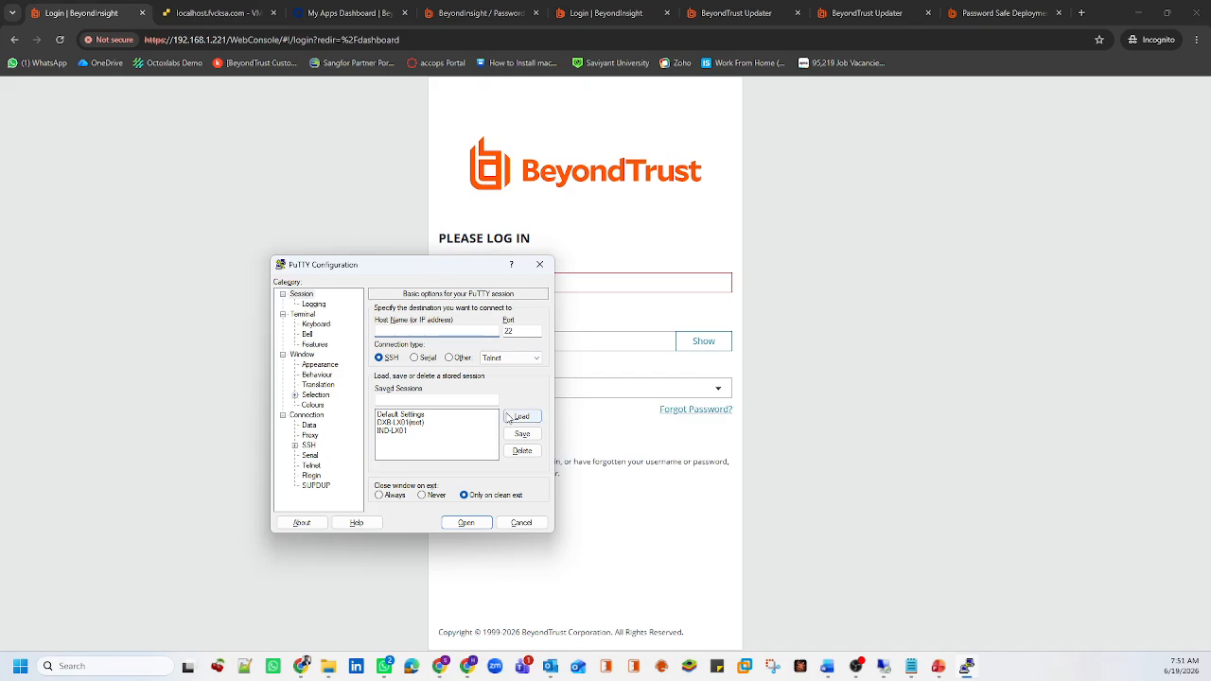
pyautogui.doubleClick(391, 431)
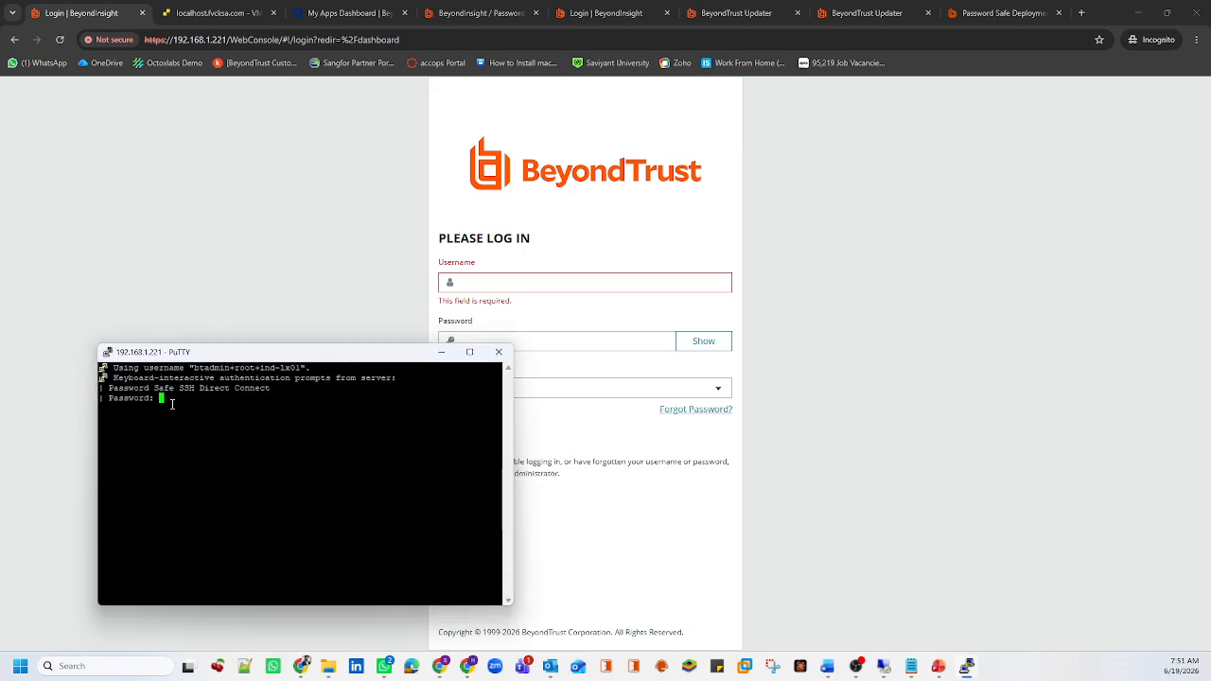
# Enter username btadmin and the account password on the BeyondInsight login page
pyautogui.click(521, 289)
pyautogui.write('btadmi')
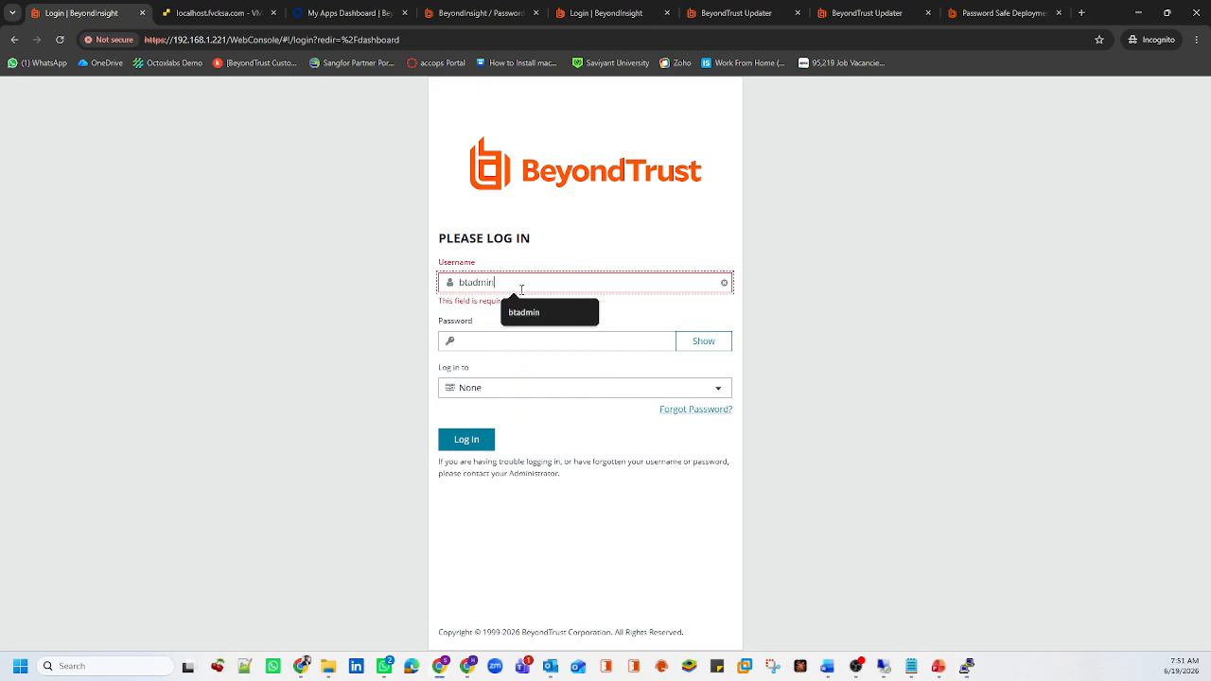
pyautogui.write('n')
pyautogui.click(521, 341)
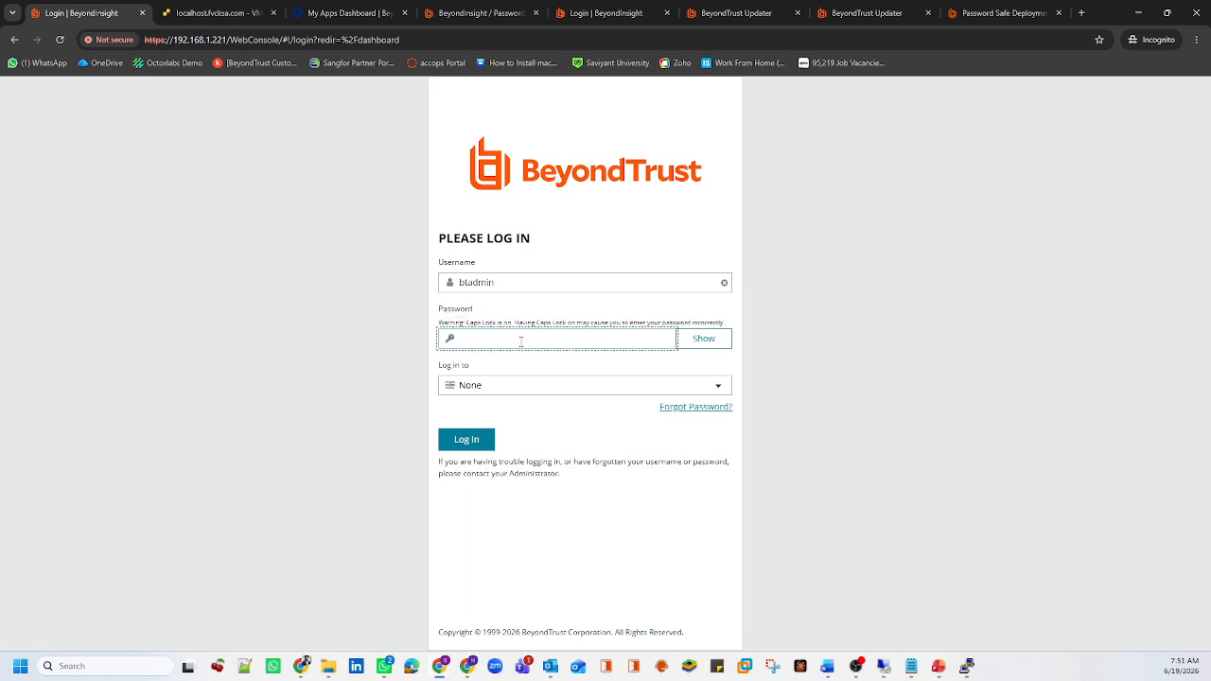
pyautogui.write('•••••')
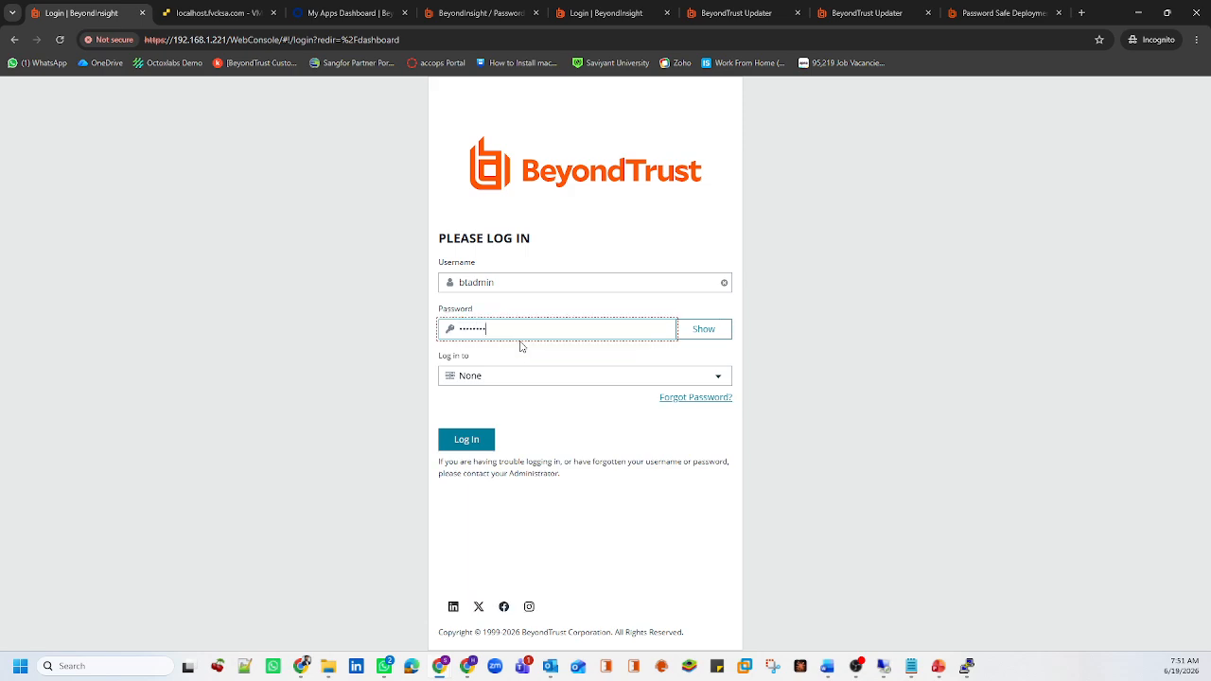
pyautogui.write('@#')
# Reveal the password and copy it for the waiting PuTTY prompt
pyautogui.click(711, 331)
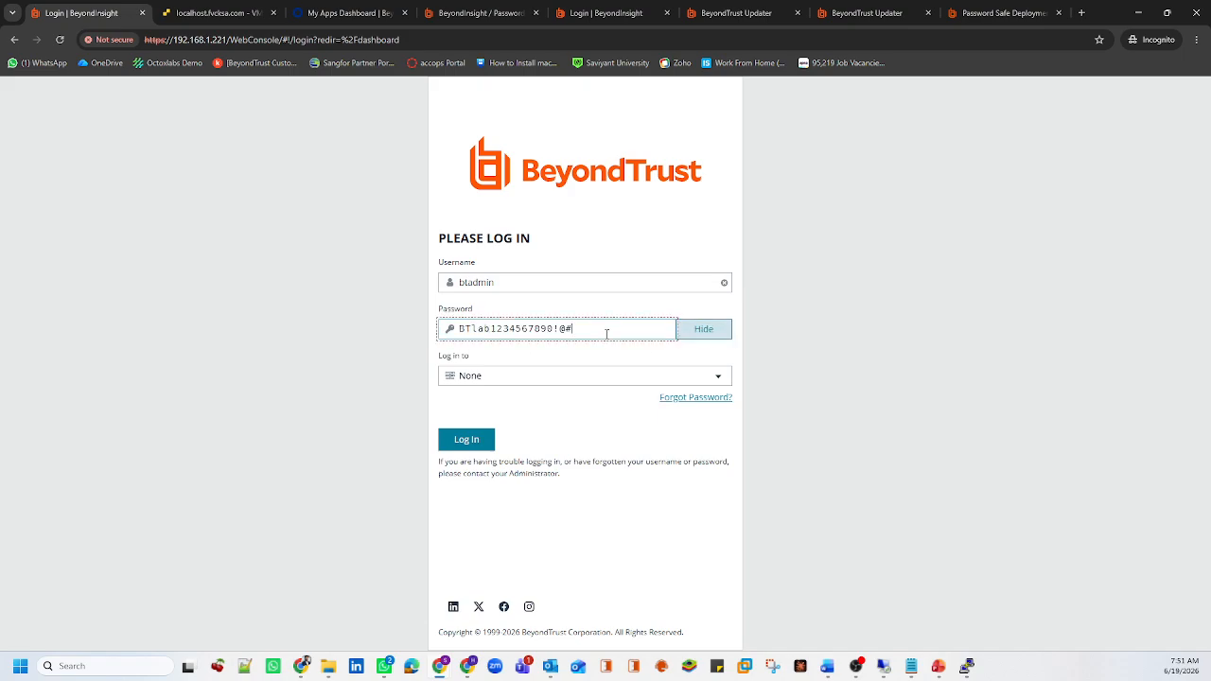
pyautogui.tripleClick(606, 334)
pyautogui.rightClick(465, 324)
pyautogui.click(516, 388)
pyautogui.click(967, 665)
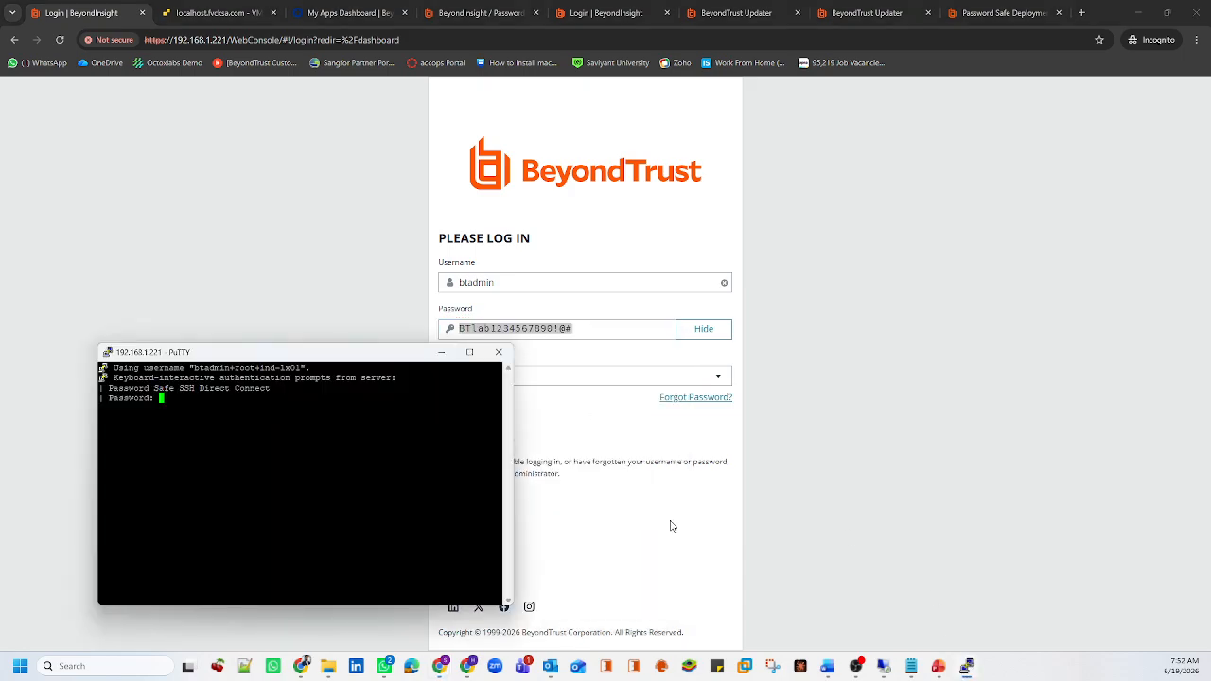
# Paste the password to log in as root on ind-lx01, then highlight ind-lx01, root and btadmin in the username string
pyautogui.rightClick(253, 412)
pyautogui.press('Return')
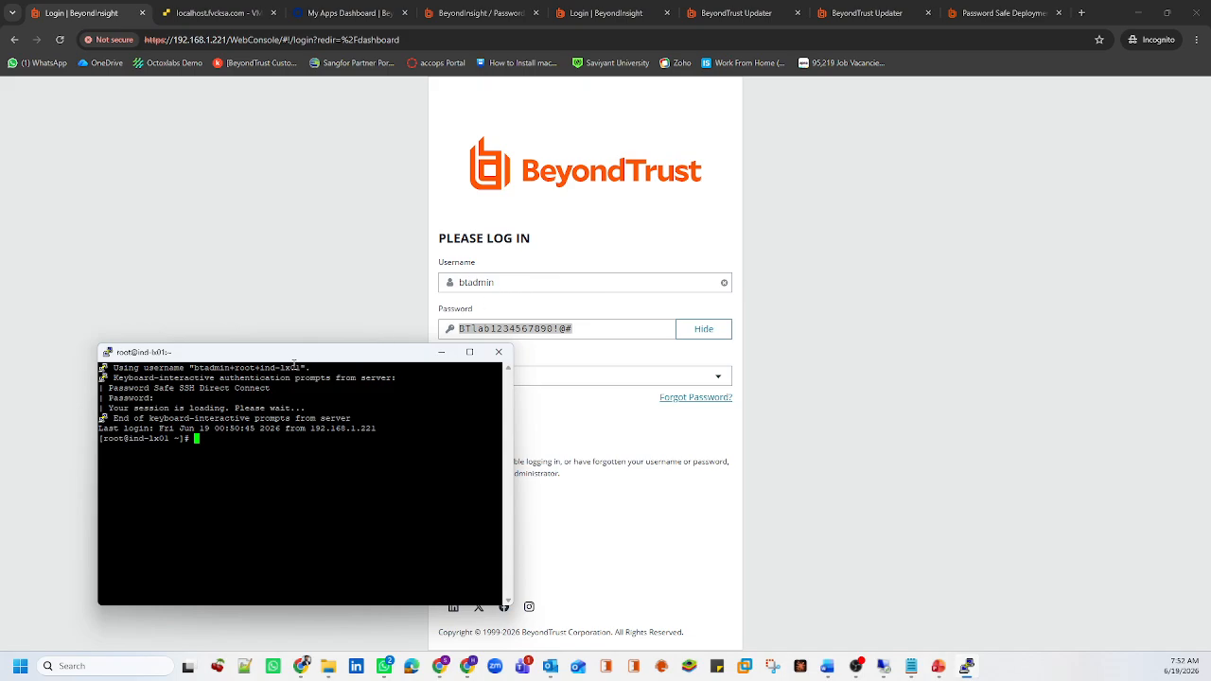
pyautogui.moveTo(301, 368); pyautogui.dragTo(262, 370)
pyautogui.doubleClick(238, 370)
pyautogui.moveTo(189, 368); pyautogui.dragTo(230, 368)
# Close the PuTTY session and log in to BeyondInsight with the filled-in btadmin credentials
pyautogui.click(255, 450)
pyautogui.click(499, 352)
pyautogui.click(619, 377)
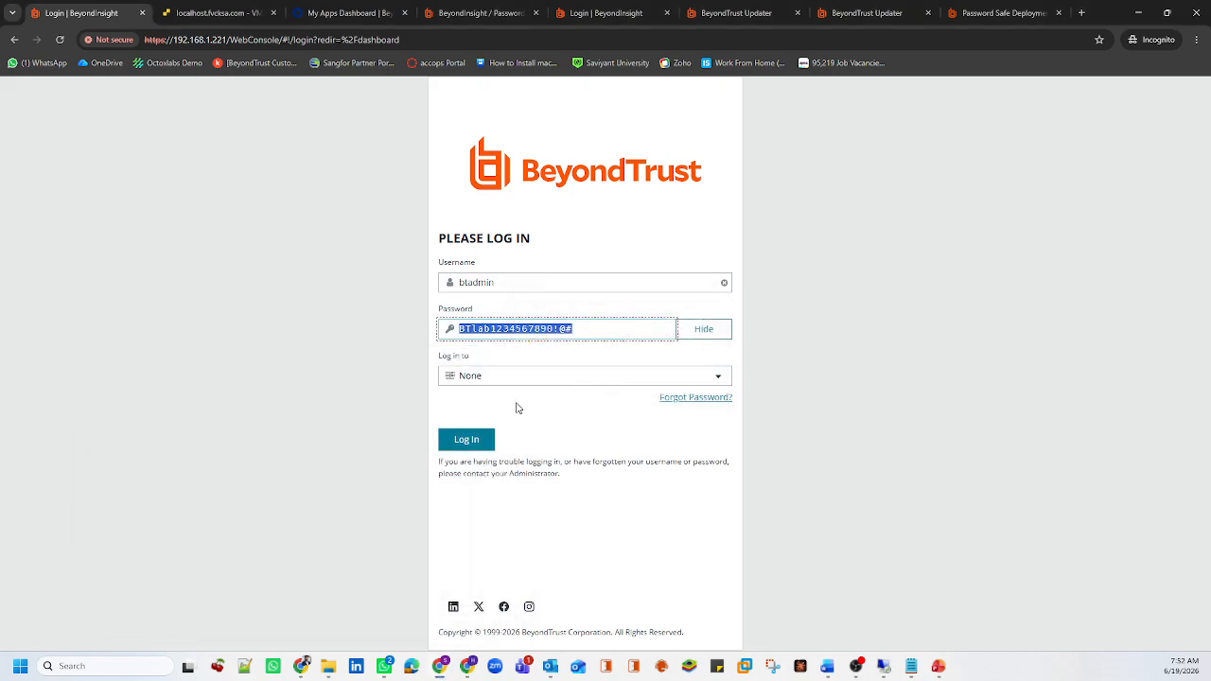
pyautogui.click(471, 443)
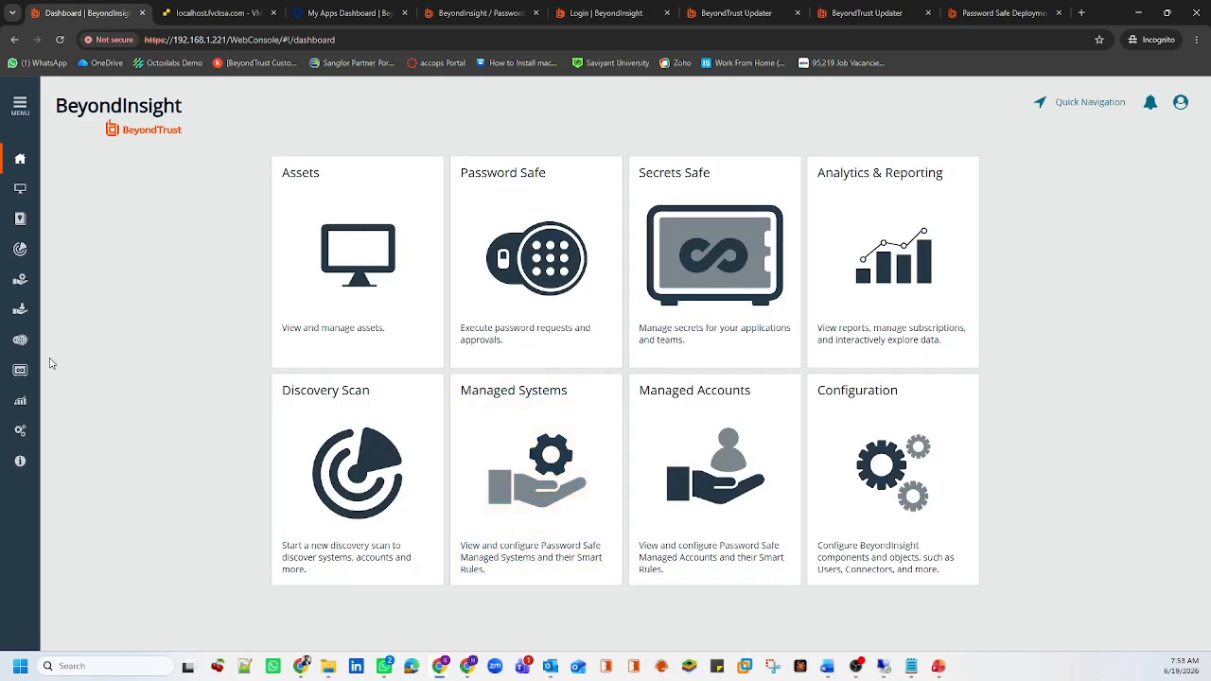
# Load all Directory Linked Accounts in Password Safe
pyautogui.click(22, 342)
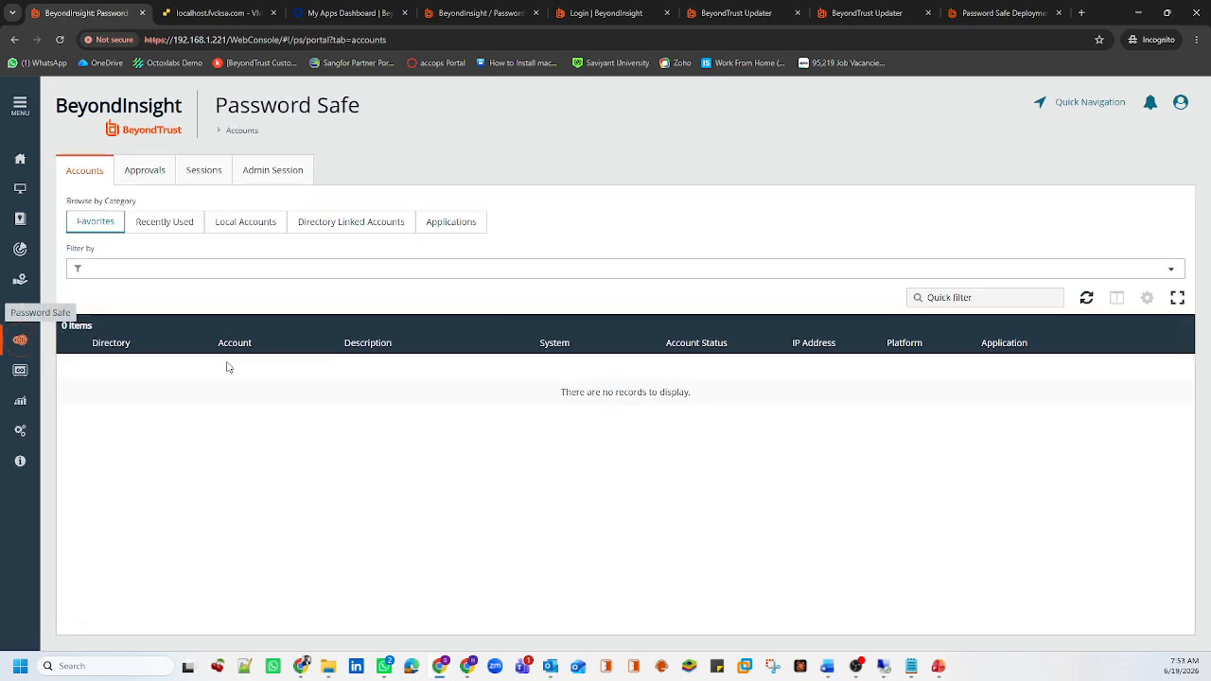
pyautogui.click(358, 223)
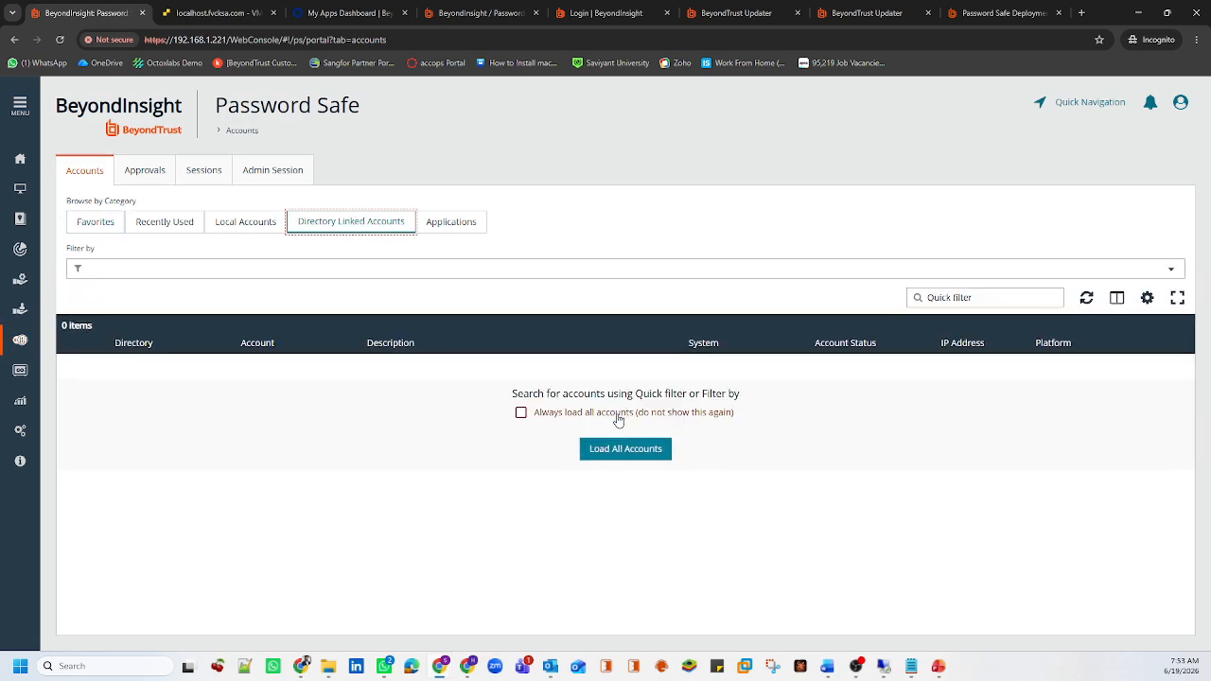
pyautogui.click(622, 446)
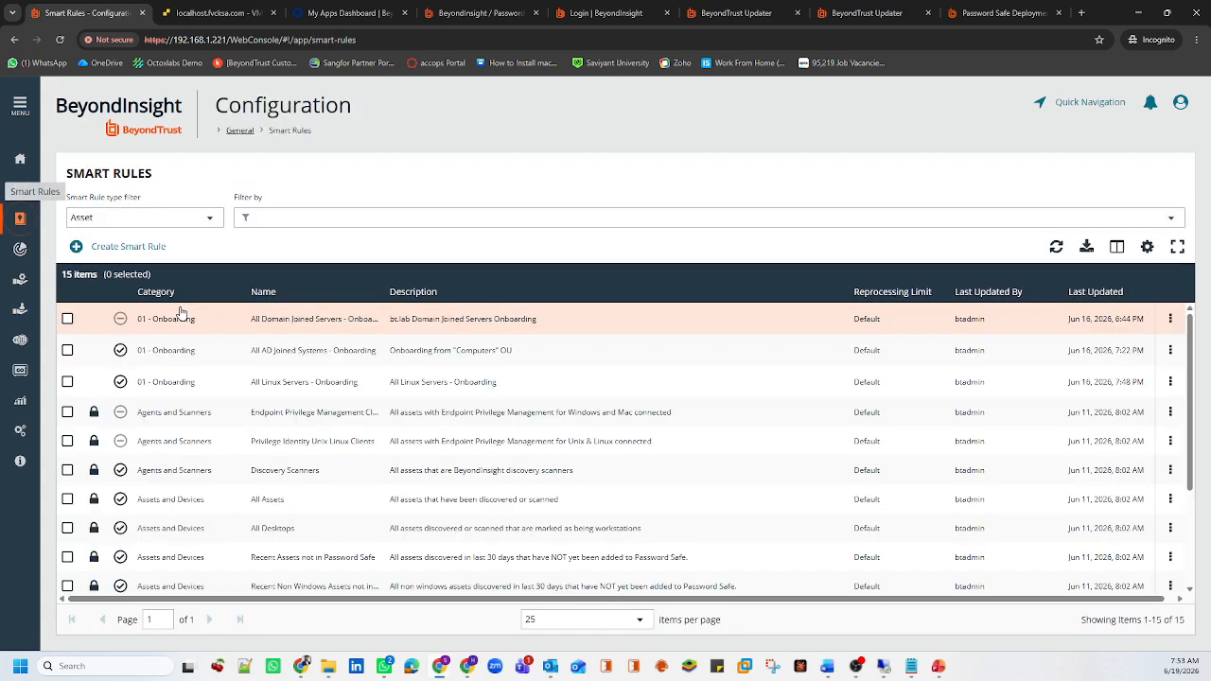
# Filter smart rules to Managed Account and deactivate 03 - Dedicated Mapping of Admin Account
pyautogui.click(151, 220)
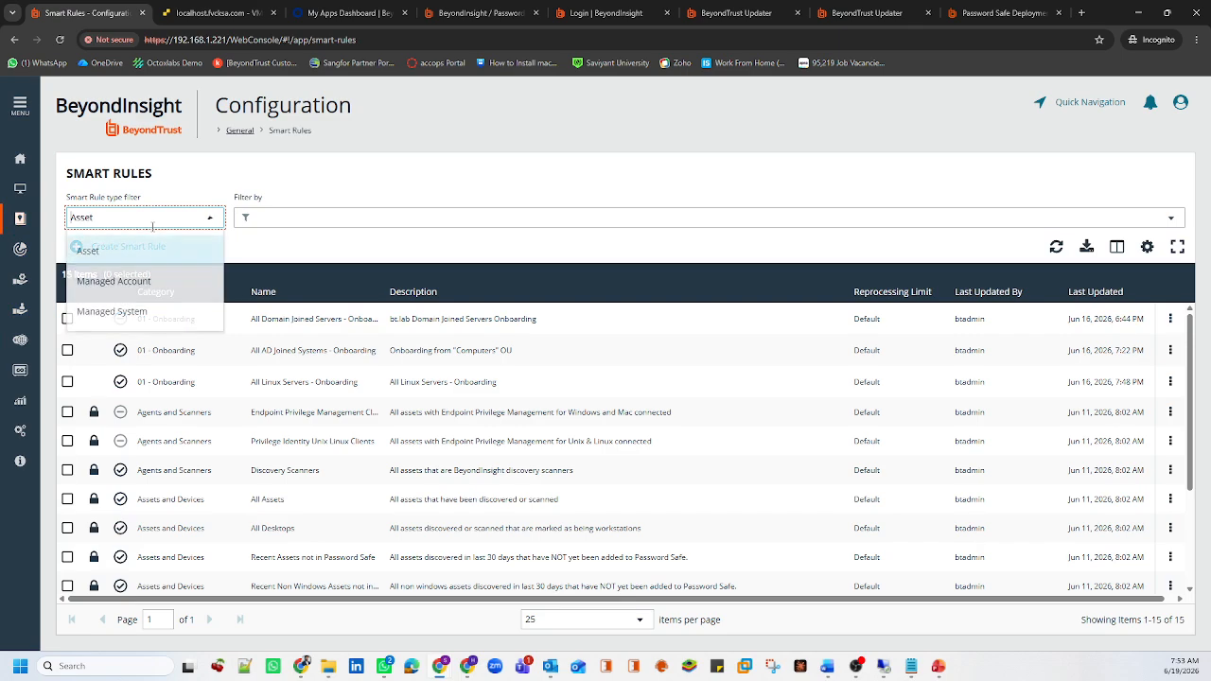
pyautogui.click(130, 281)
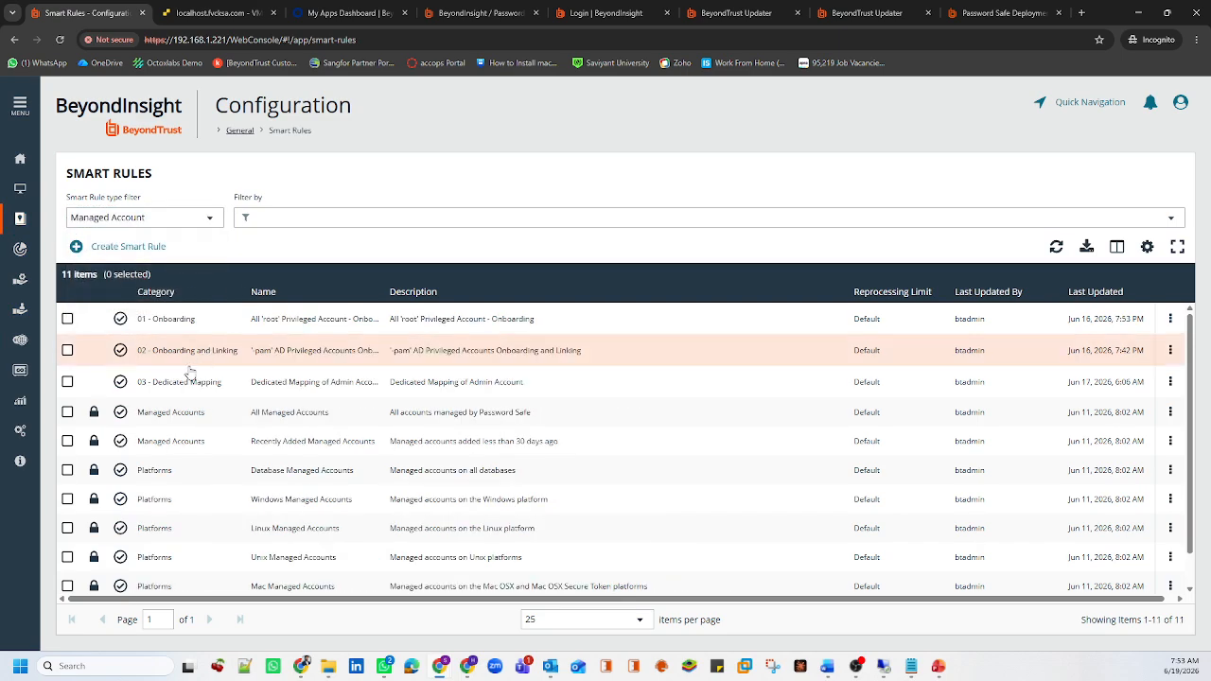
pyautogui.click(182, 390)
pyautogui.click(241, 246)
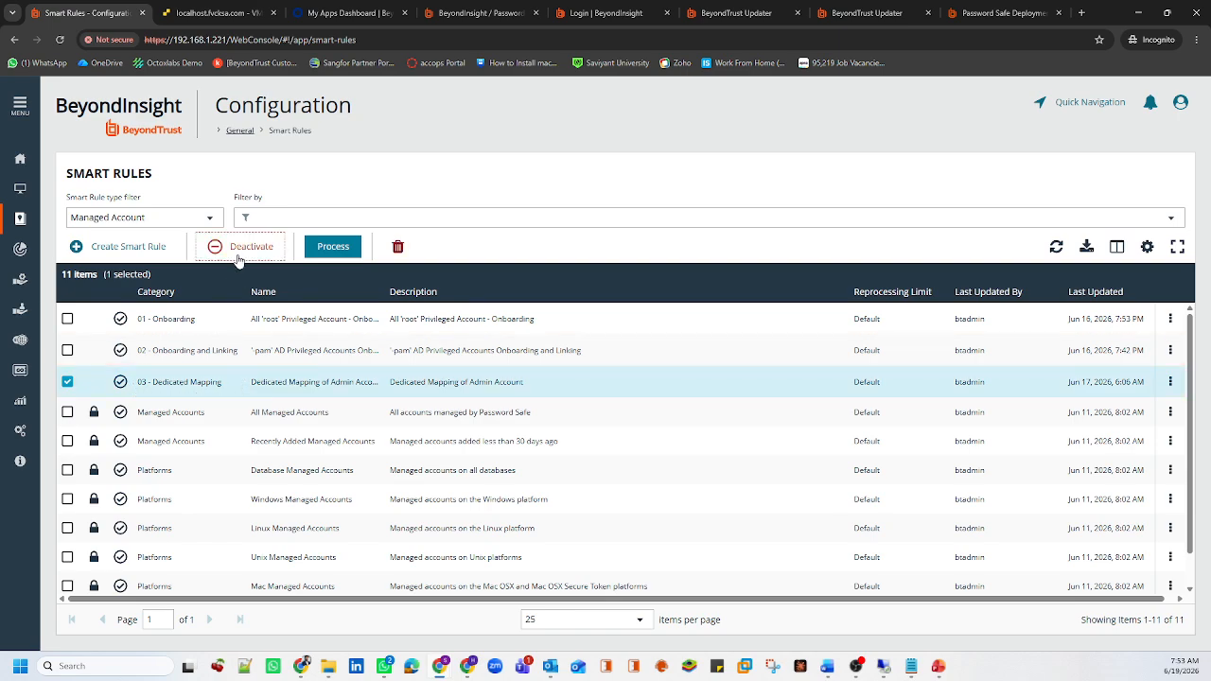
pyautogui.click(20, 339)
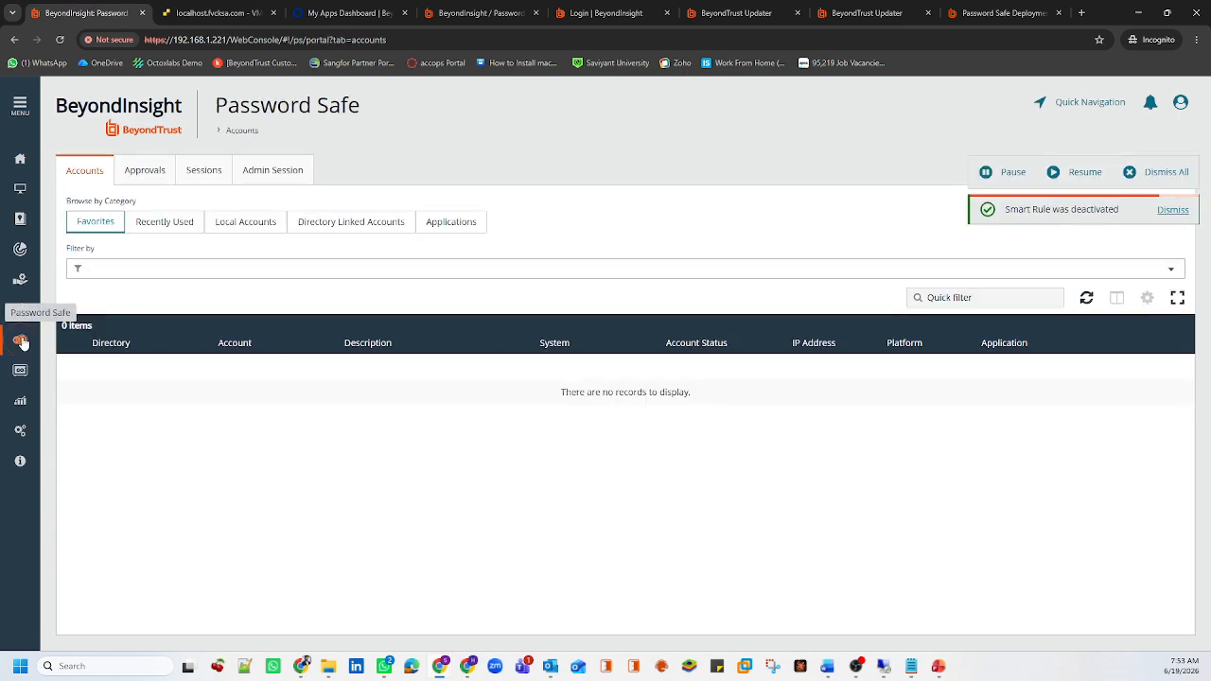
# Reload all Directory Linked Accounts and request access to the JUMPSERVER01 Windows account
pyautogui.click(340, 223)
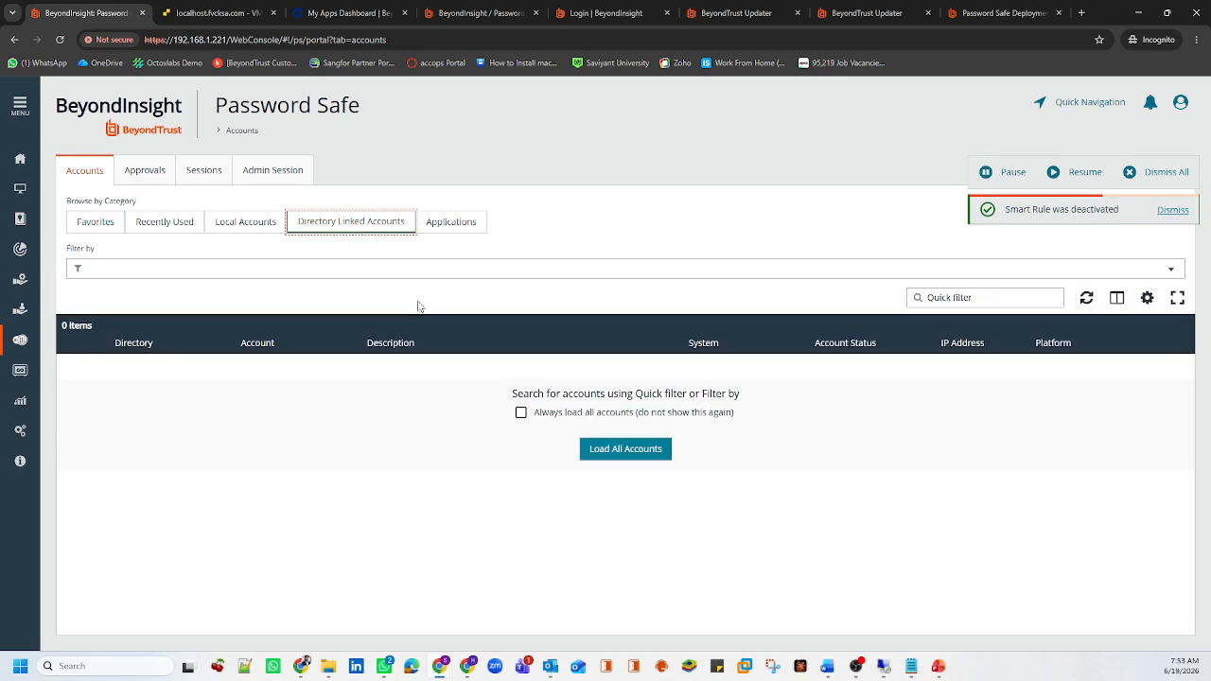
pyautogui.click(625, 454)
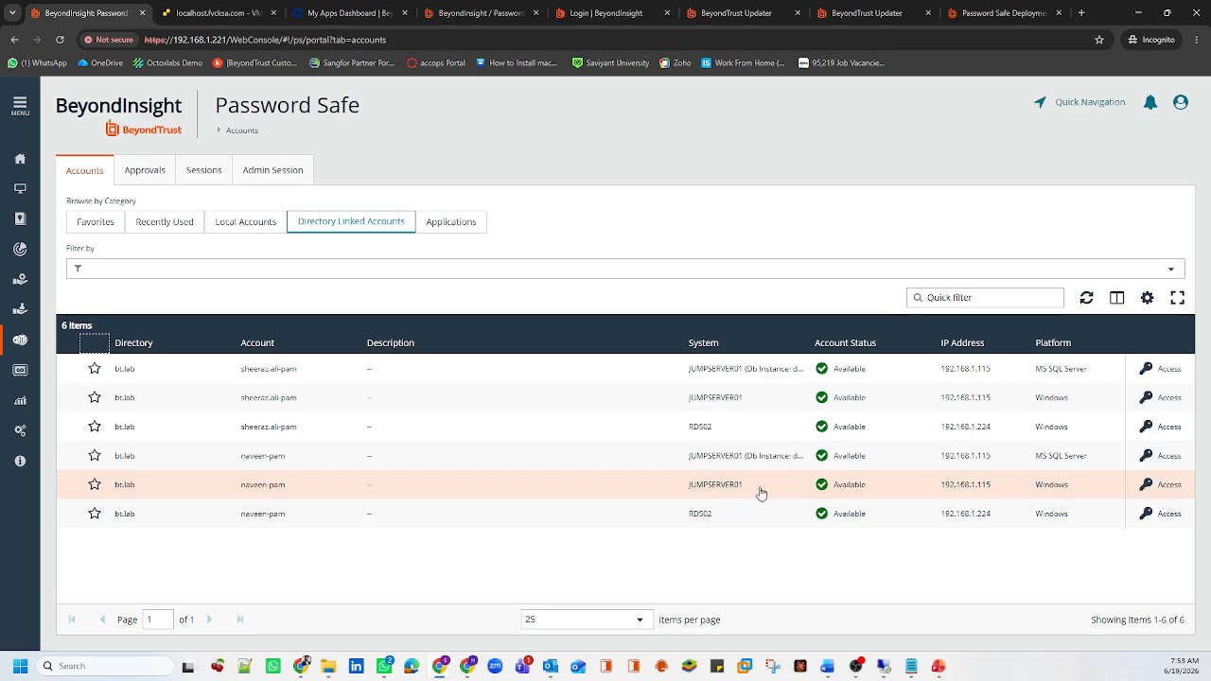
pyautogui.moveTo(748, 489); pyautogui.dragTo(686, 492)
pyautogui.click(1160, 486)
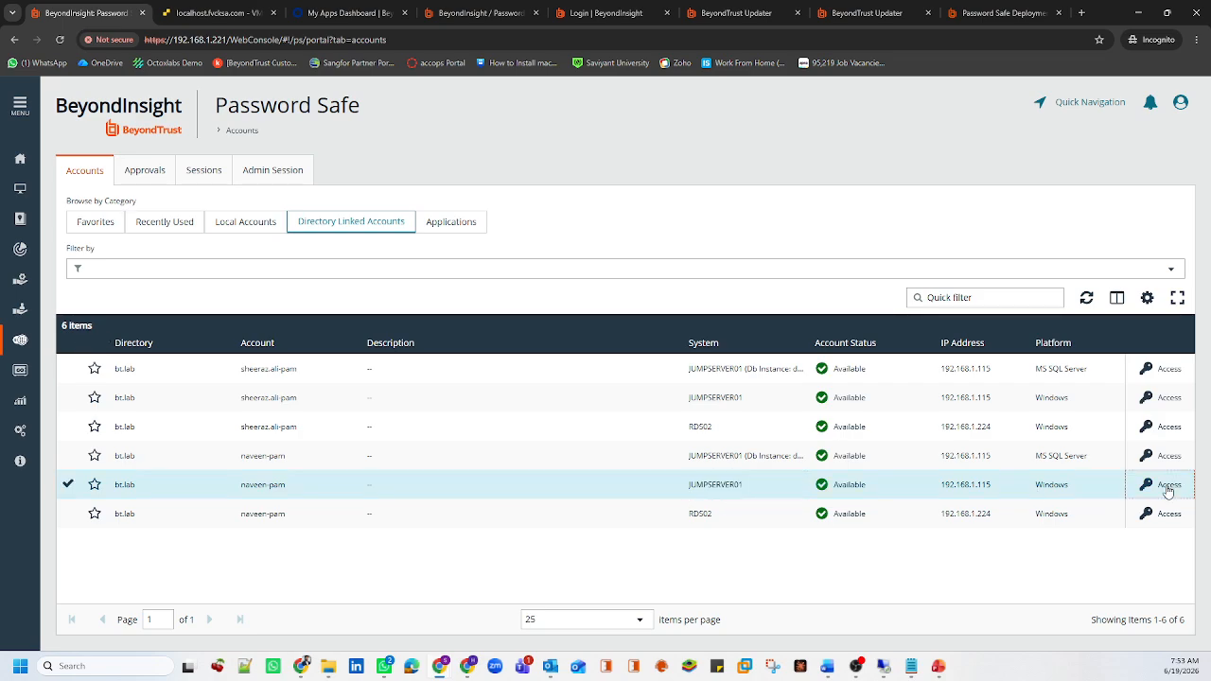
# Start an RDP session for the JUMPSERVER01 account, save the .rdp file and open it
pyautogui.click(982, 305)
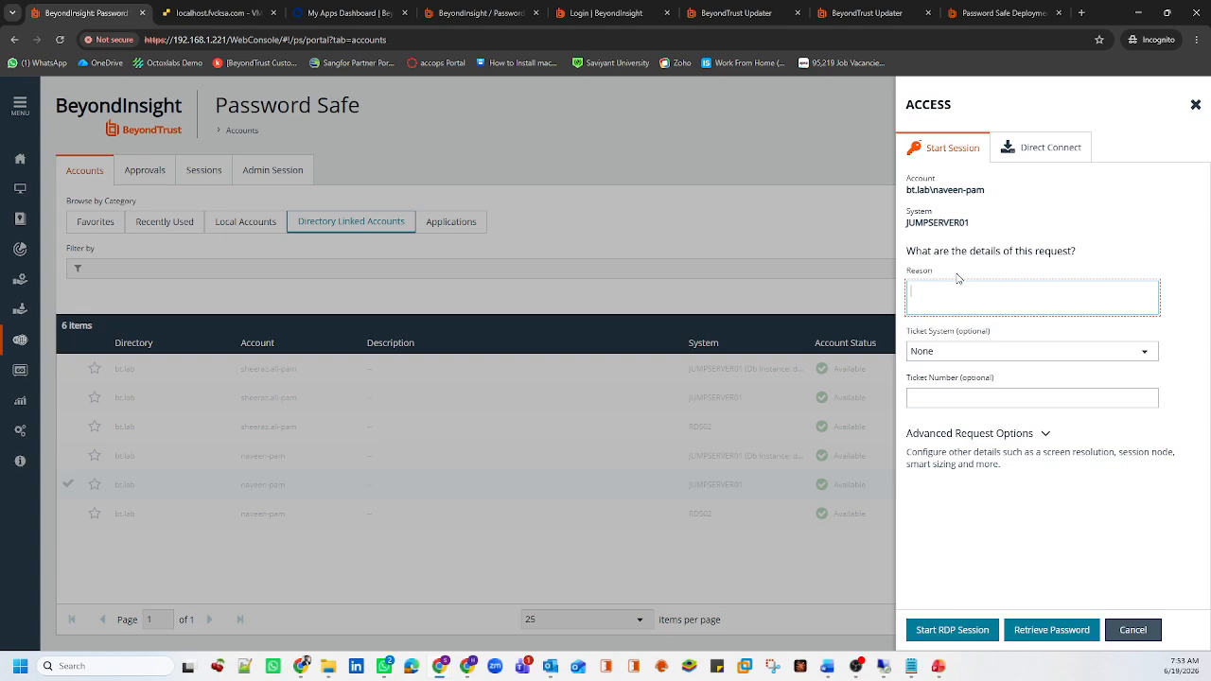
pyautogui.click(953, 630)
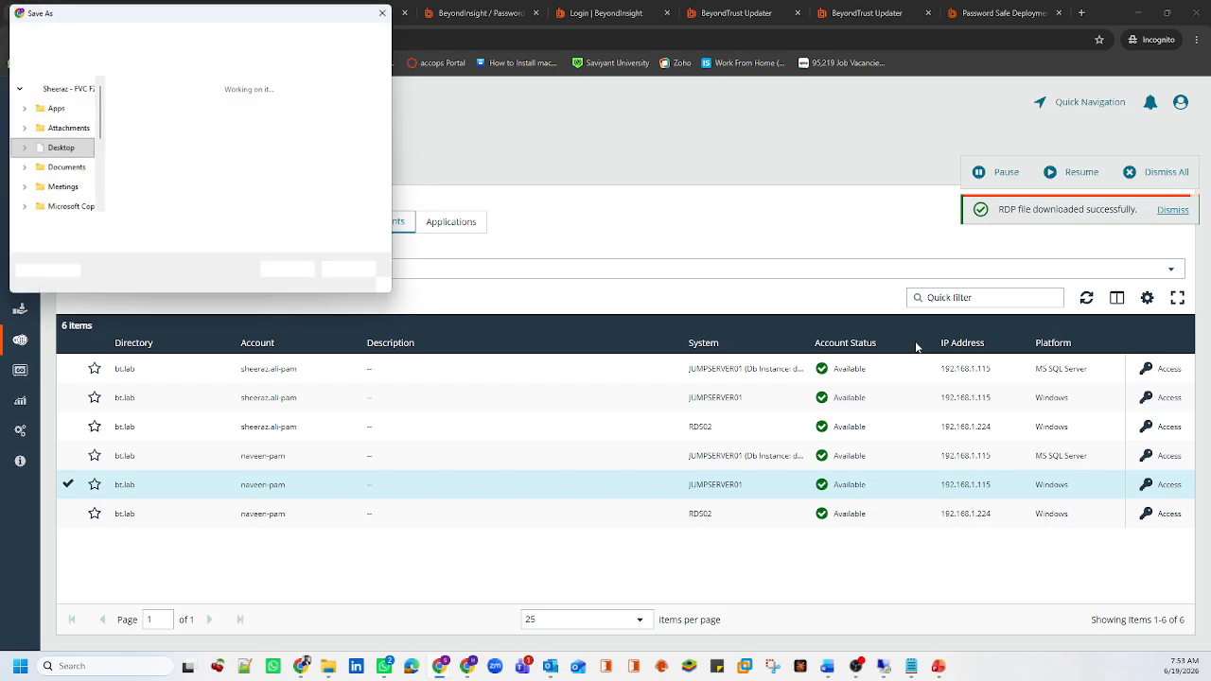
pyautogui.click(297, 271)
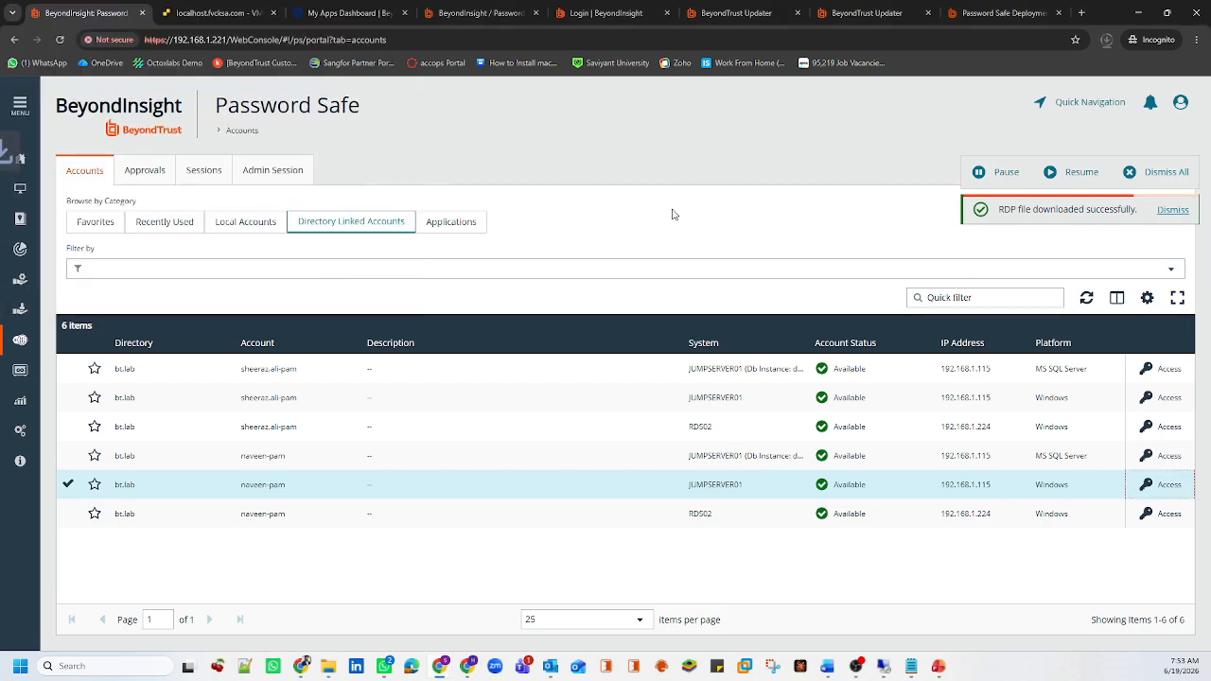
pyautogui.click(1002, 113)
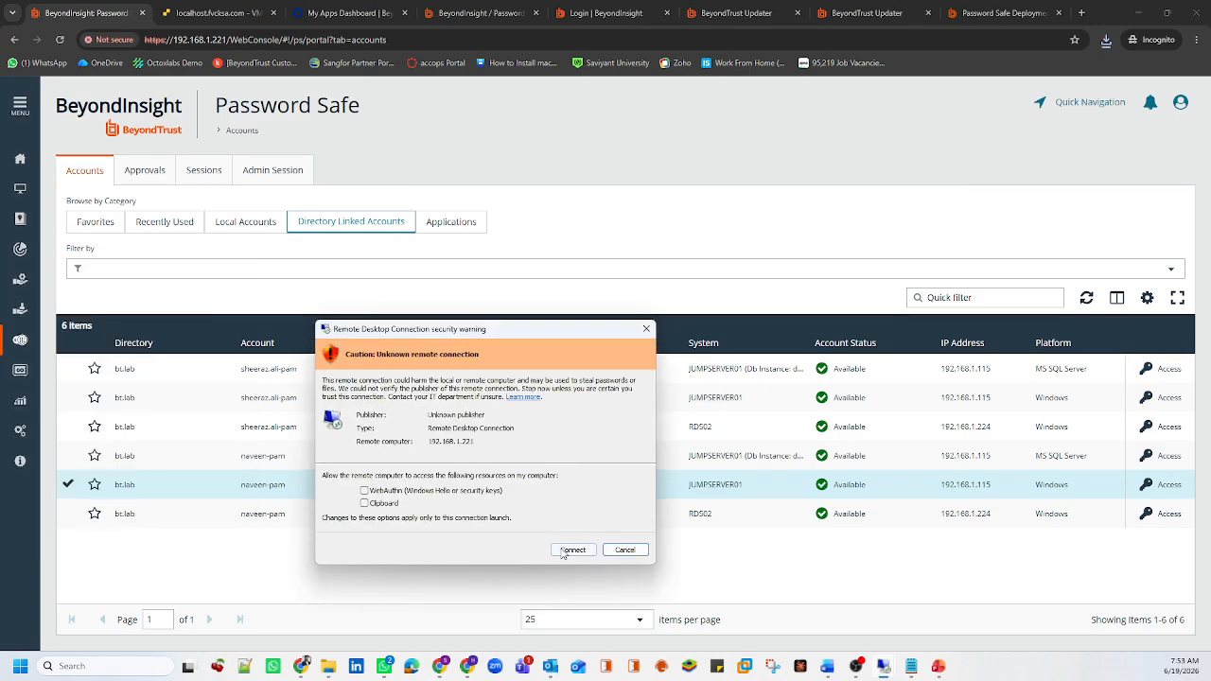
# Connect to JUMPSERVER01, browse its Start menu and user sign-out options, then close the RDP window
pyautogui.click(564, 549)
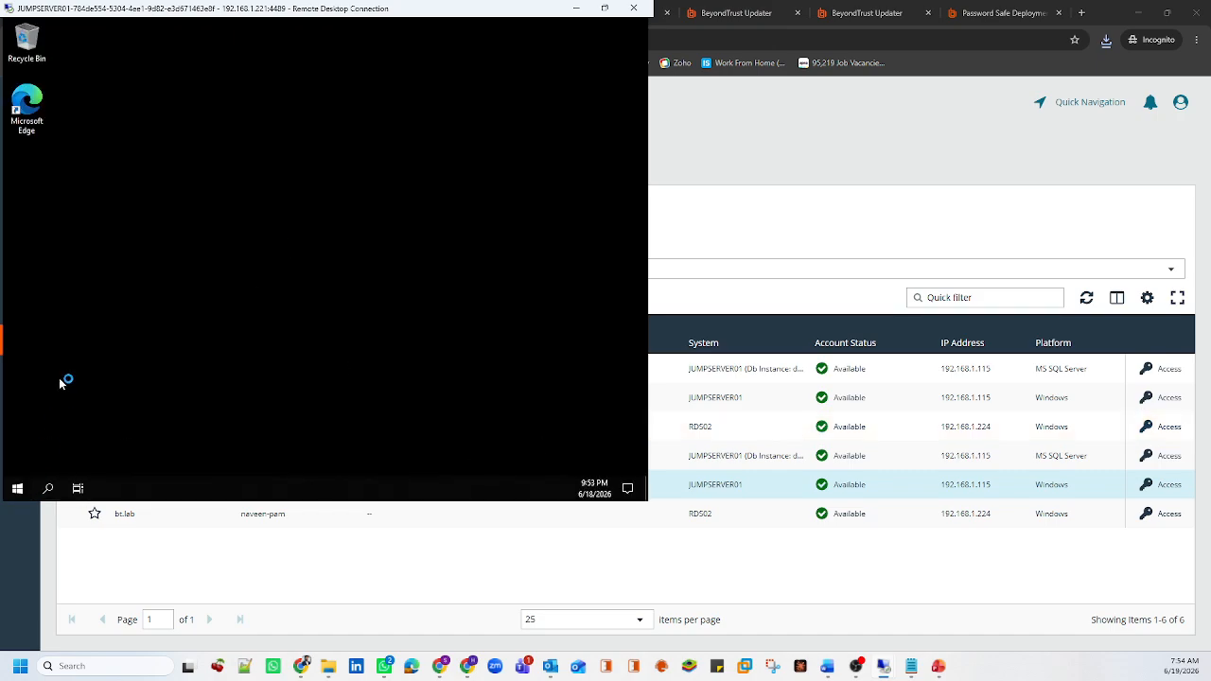
pyautogui.click(18, 488)
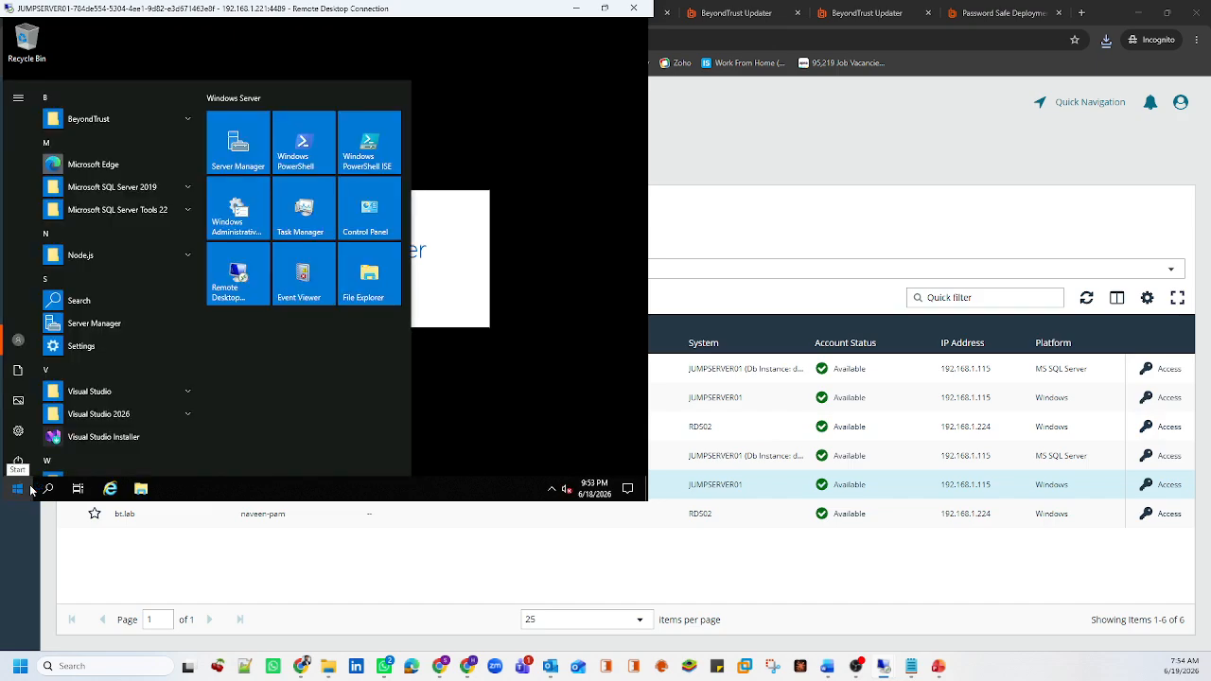
pyautogui.click(18, 488)
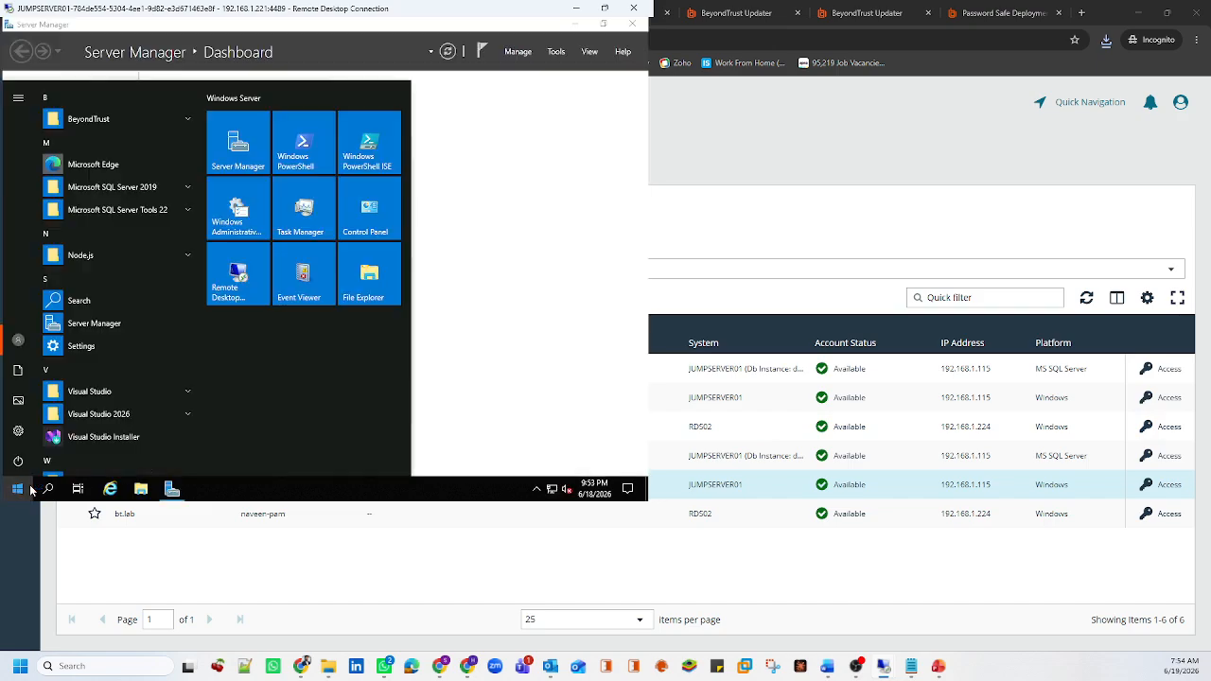
pyautogui.click(18, 340)
pyautogui.click(70, 299)
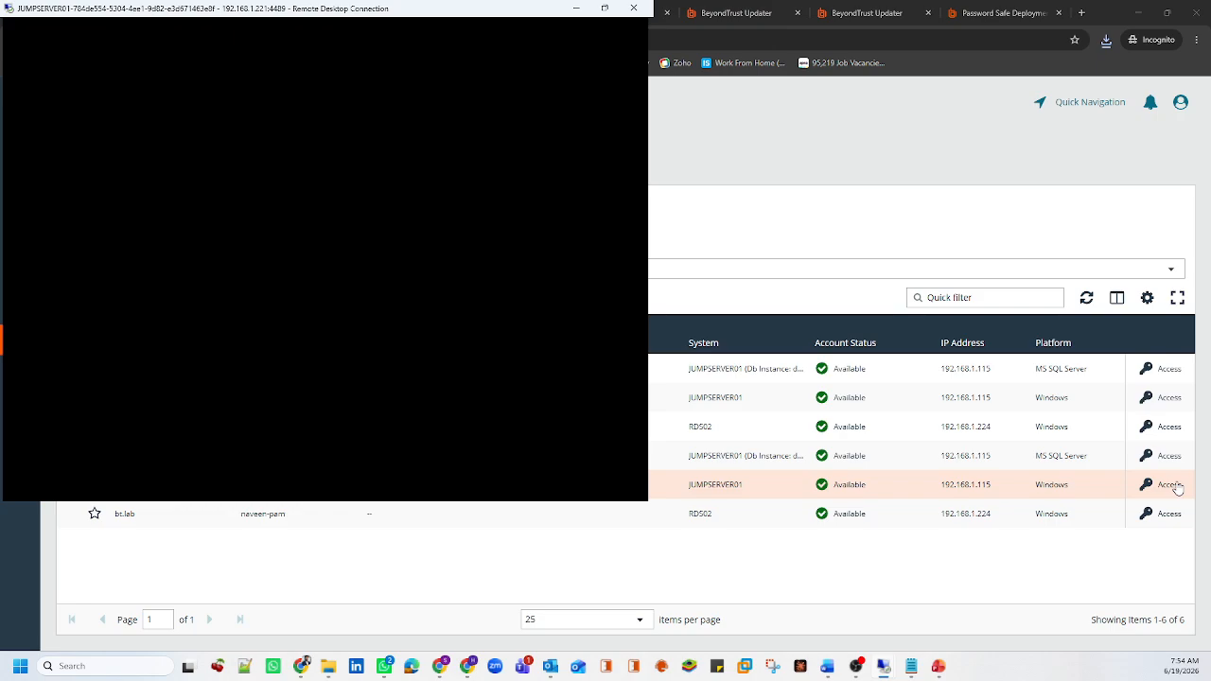
pyautogui.click(633, 8)
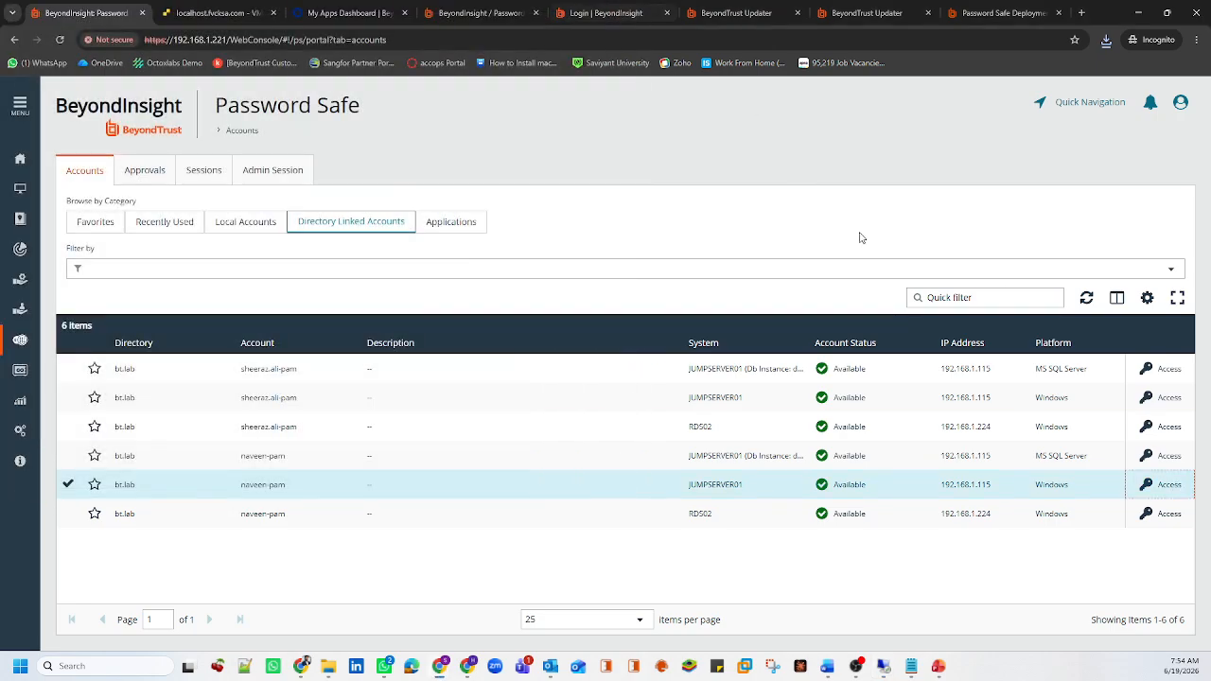
# Select the JUMPSERVER01 Direct Connect string and save its RDP file
pyautogui.click(1170, 484)
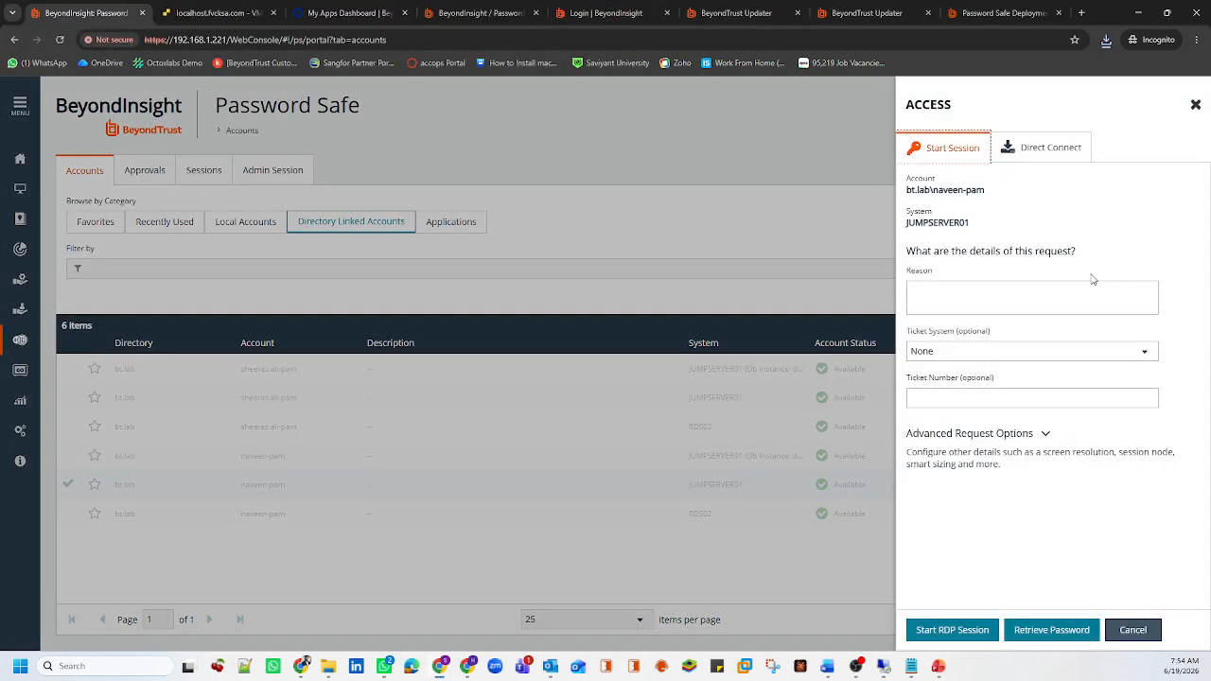
pyautogui.click(1050, 146)
pyautogui.moveTo(978, 238); pyautogui.dragTo(1095, 238)
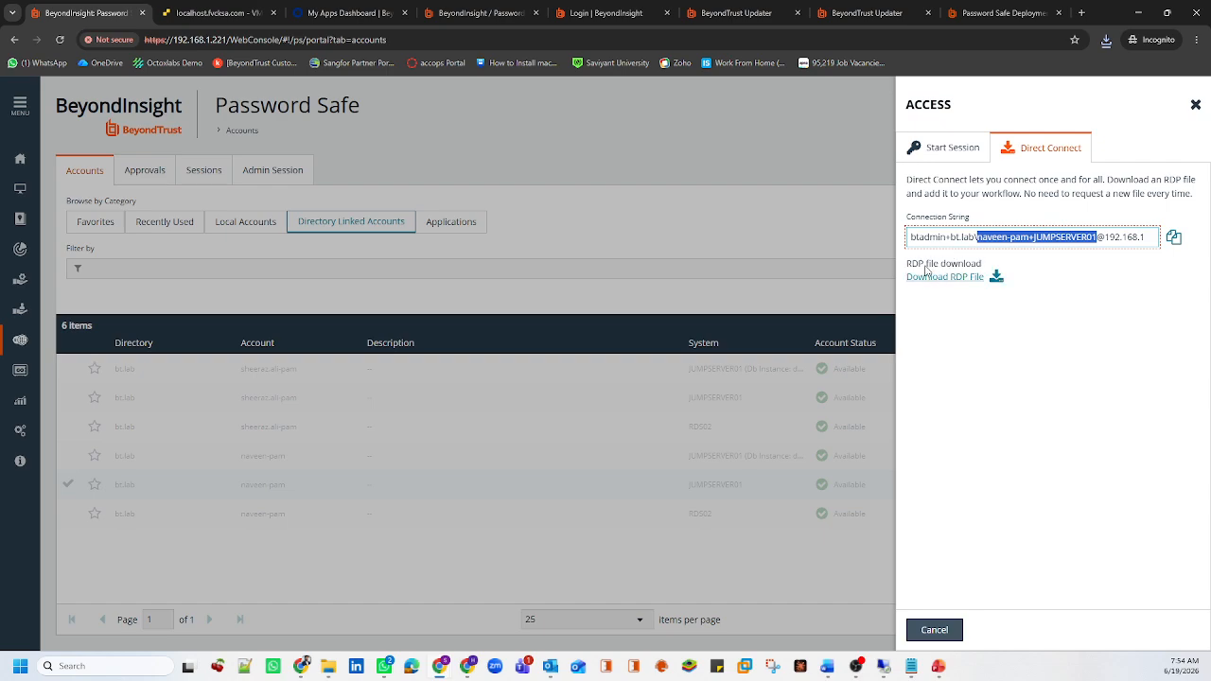
pyautogui.hotkey('ctrl', 'a')
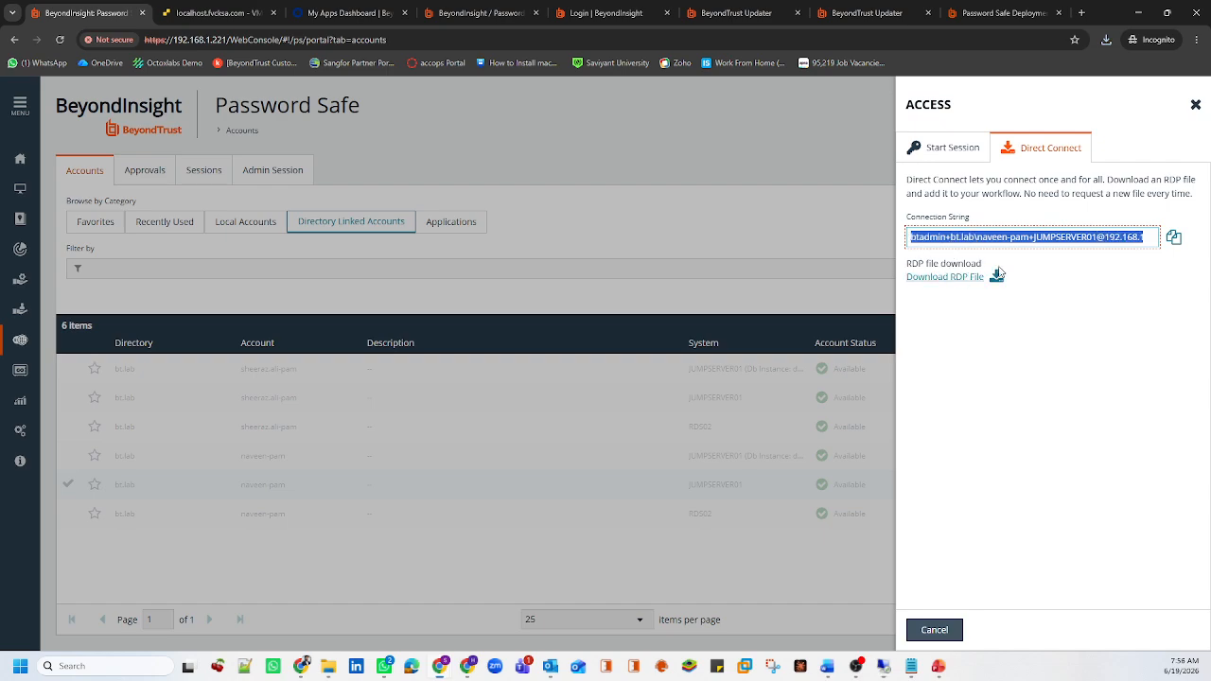
pyautogui.click(942, 277)
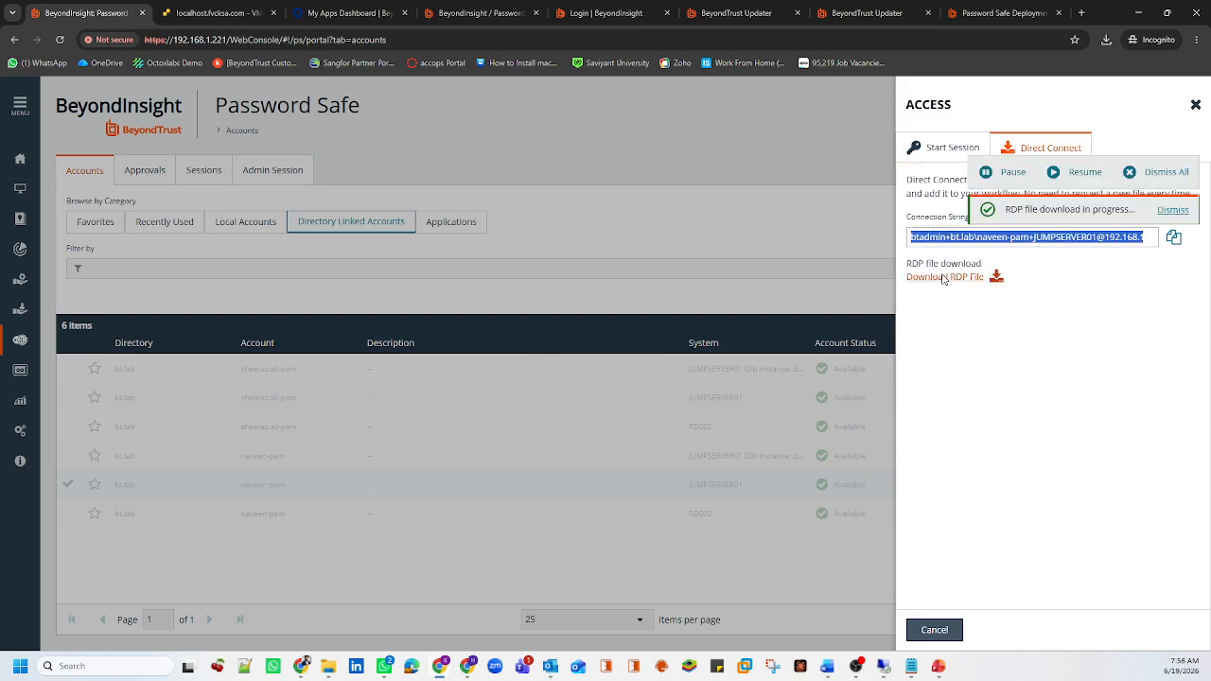
pyautogui.click(291, 272)
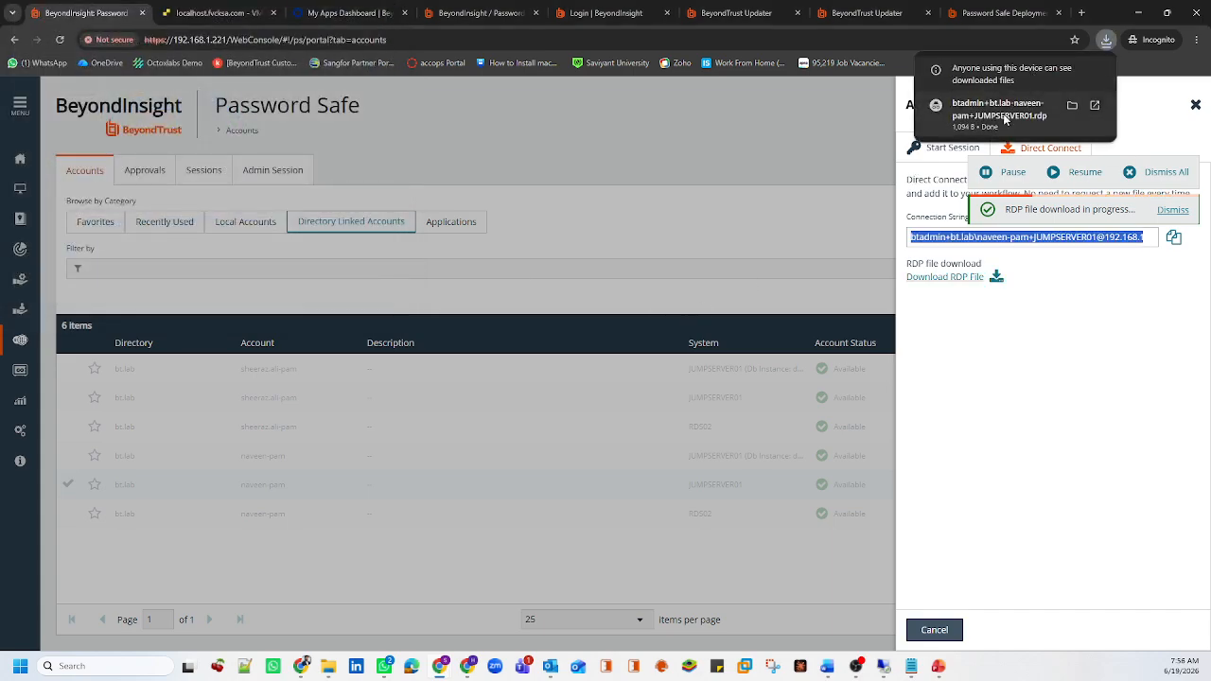
# Open the Direct Connect .rdp file from the Desktop, connect to 192.168.1.221, and close the Access panel
pyautogui.click(1072, 106)
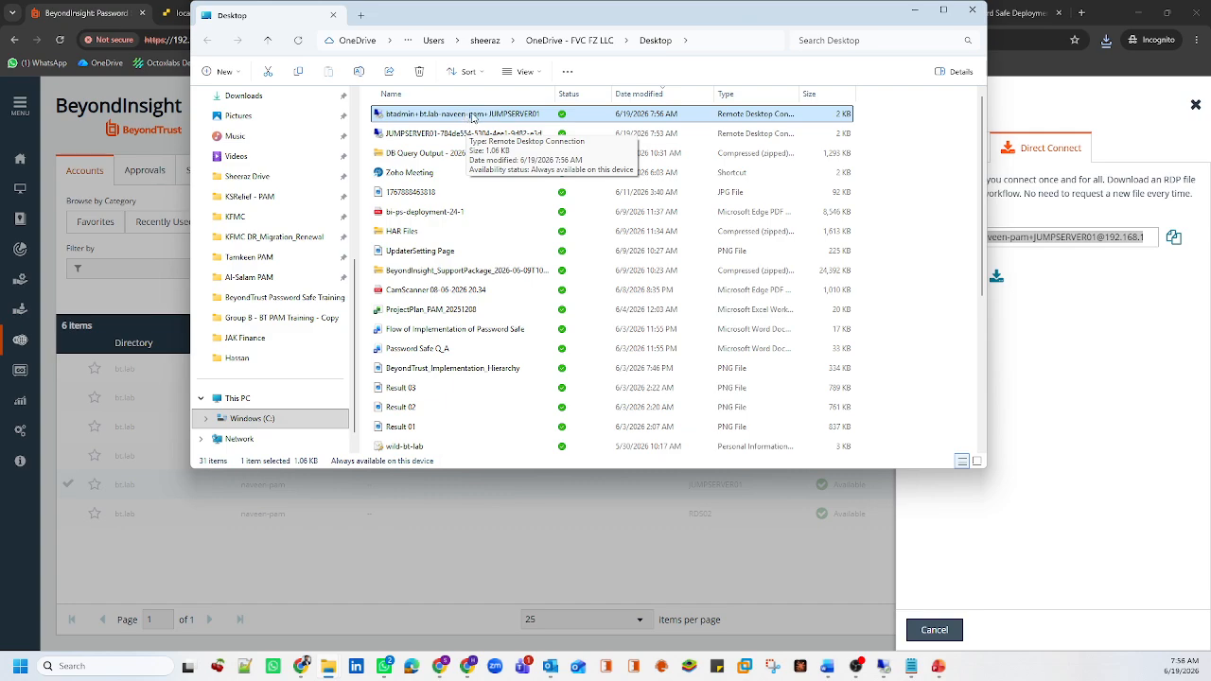
pyautogui.doubleClick(473, 118)
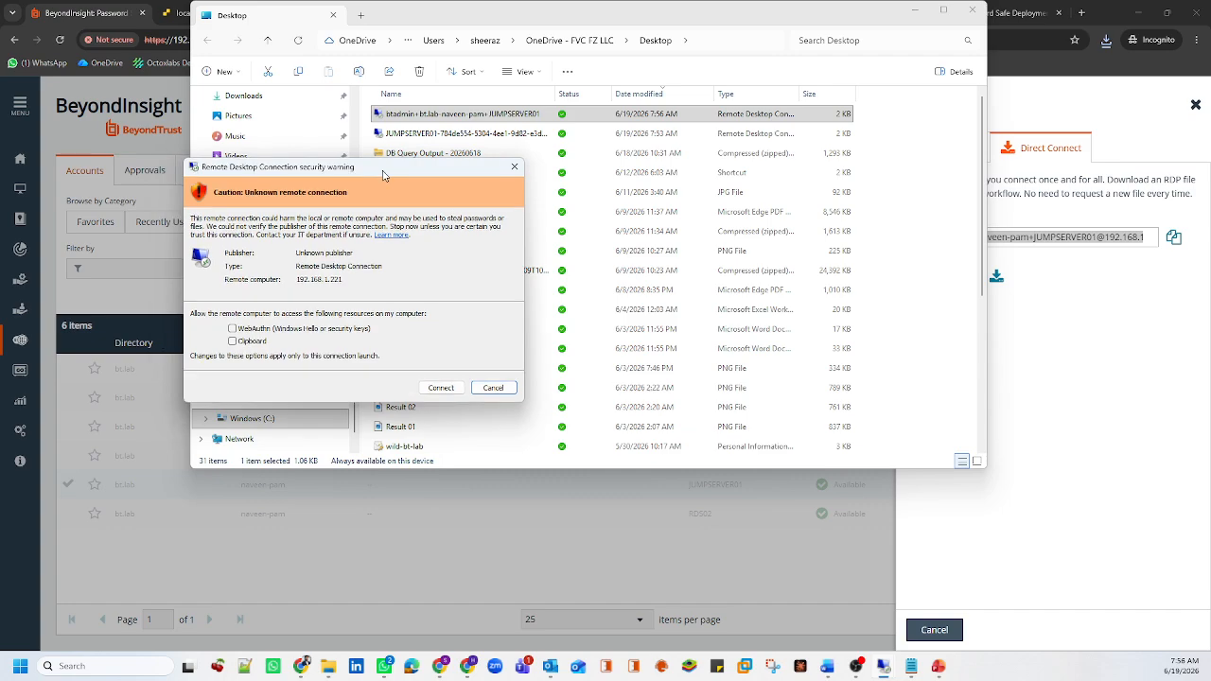
pyautogui.click(634, 367)
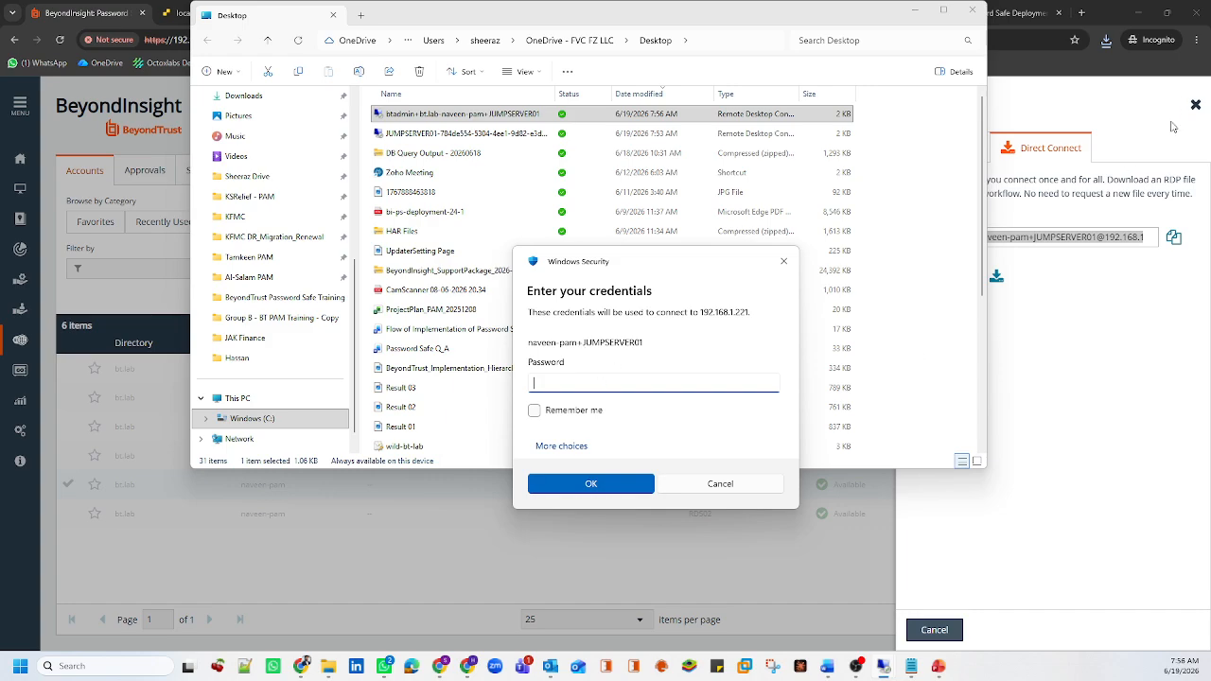
pyautogui.click(1195, 104)
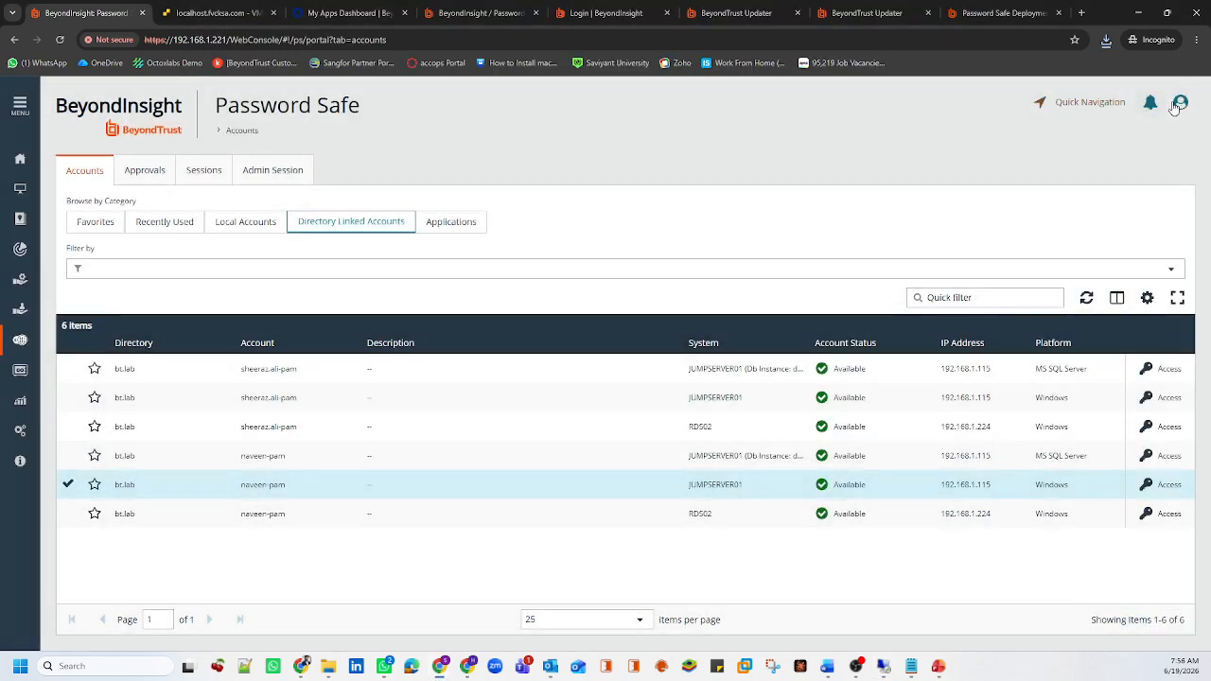
# Enter and verify the account password in the 192.168.1.221 credentials prompt, then submit it
pyautogui.click(1180, 102)
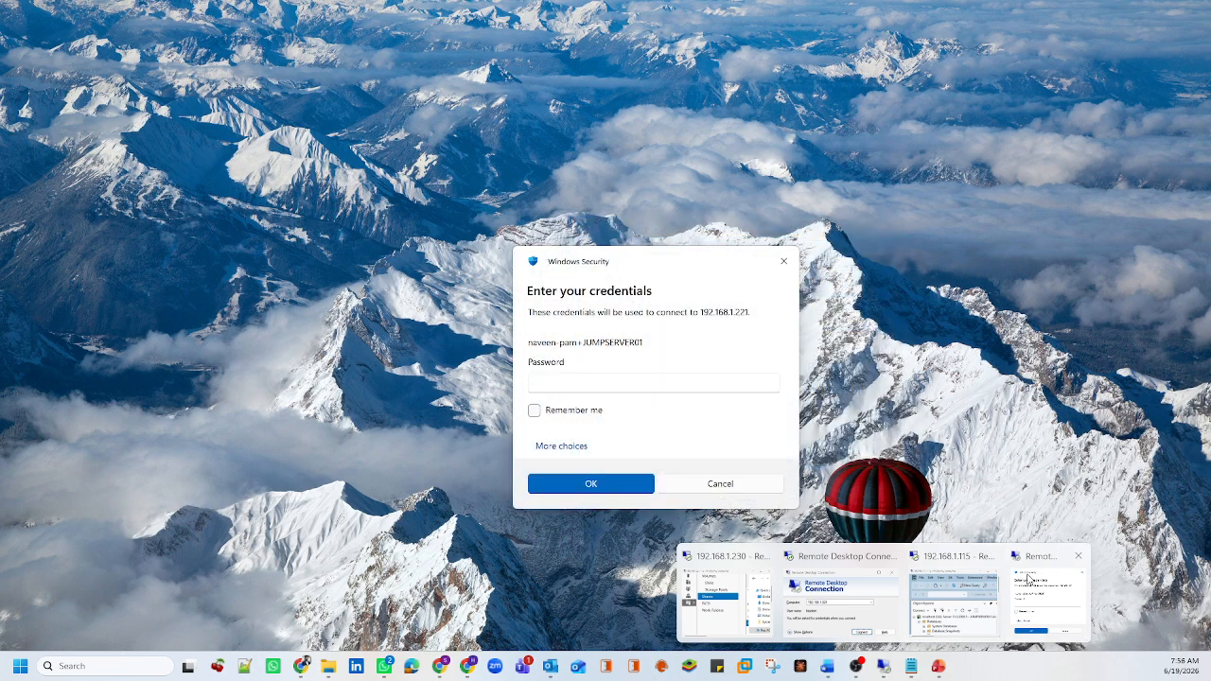
pyautogui.click(1026, 580)
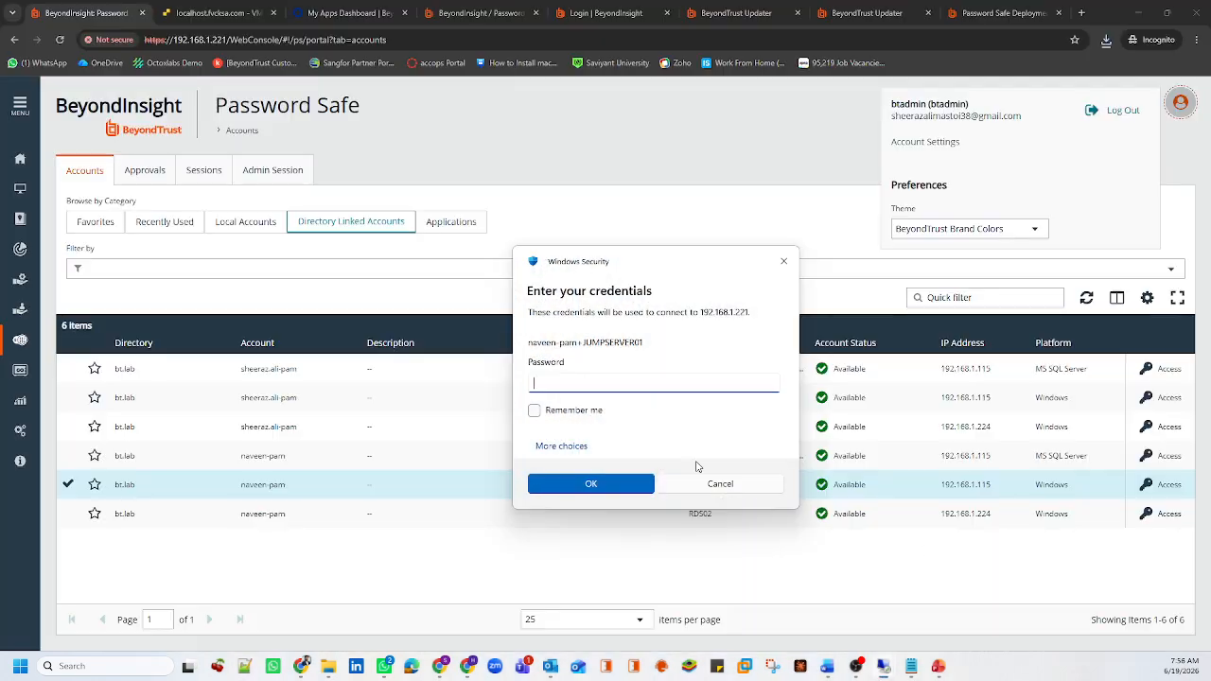
pyautogui.write('****')
pyautogui.press('capslock')
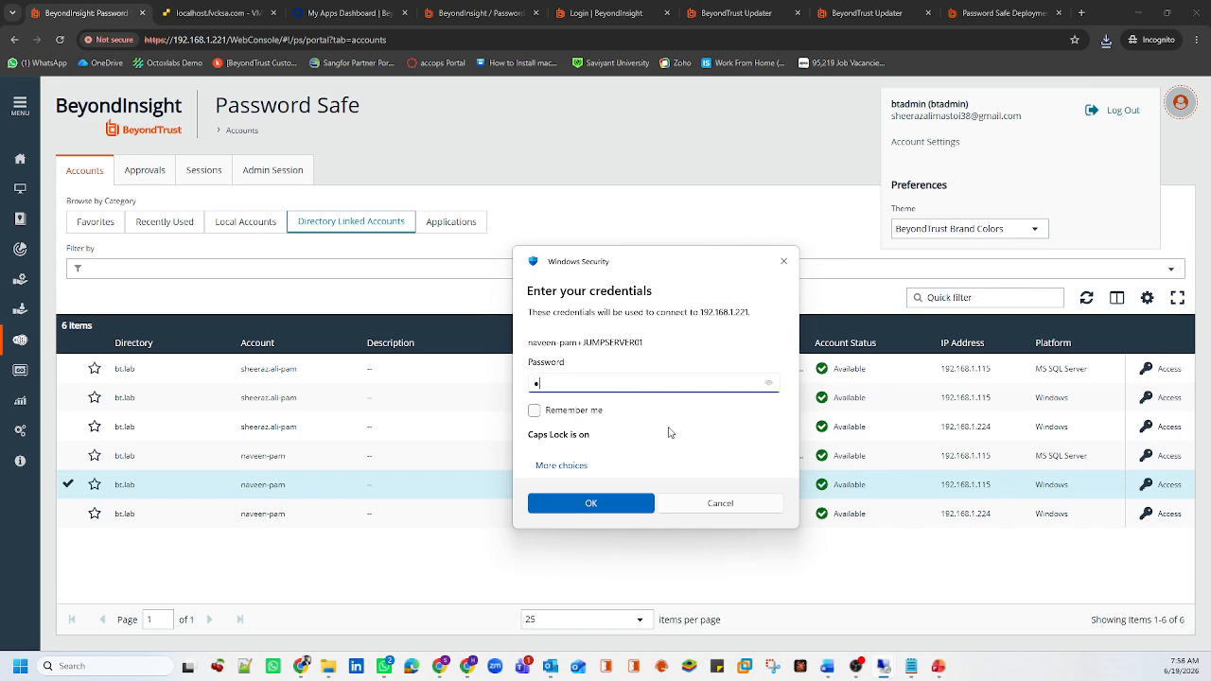
pyautogui.write('**')
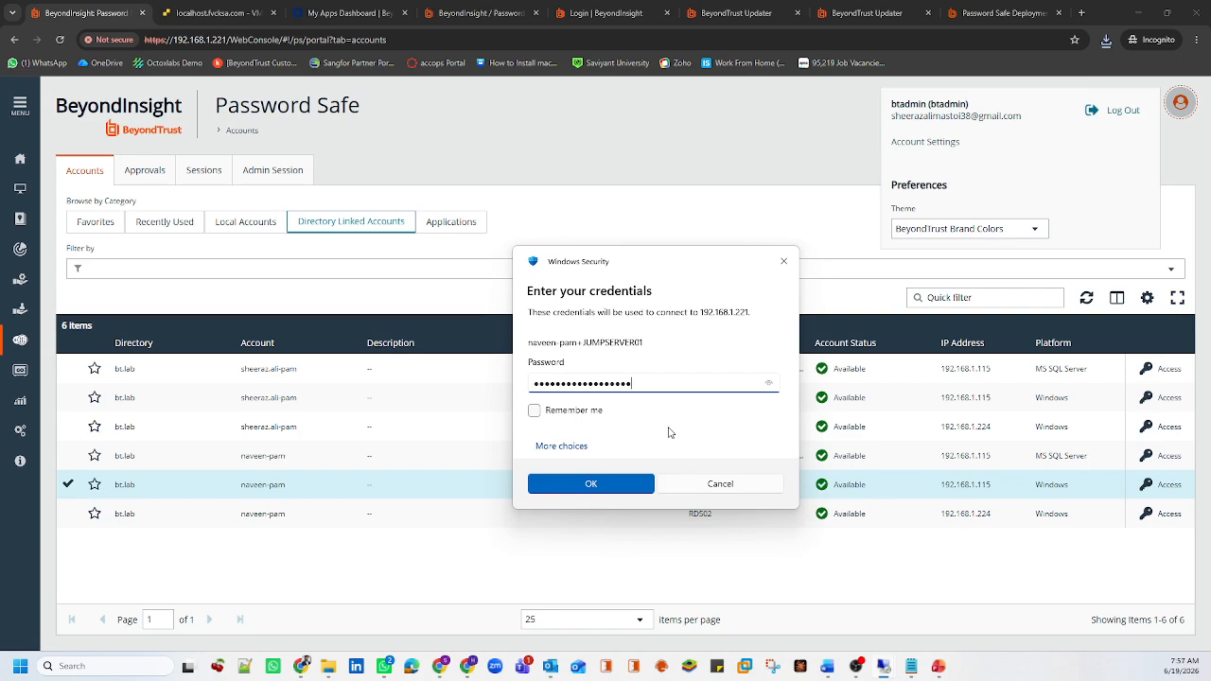
pyautogui.click(768, 383)
pyautogui.click(634, 489)
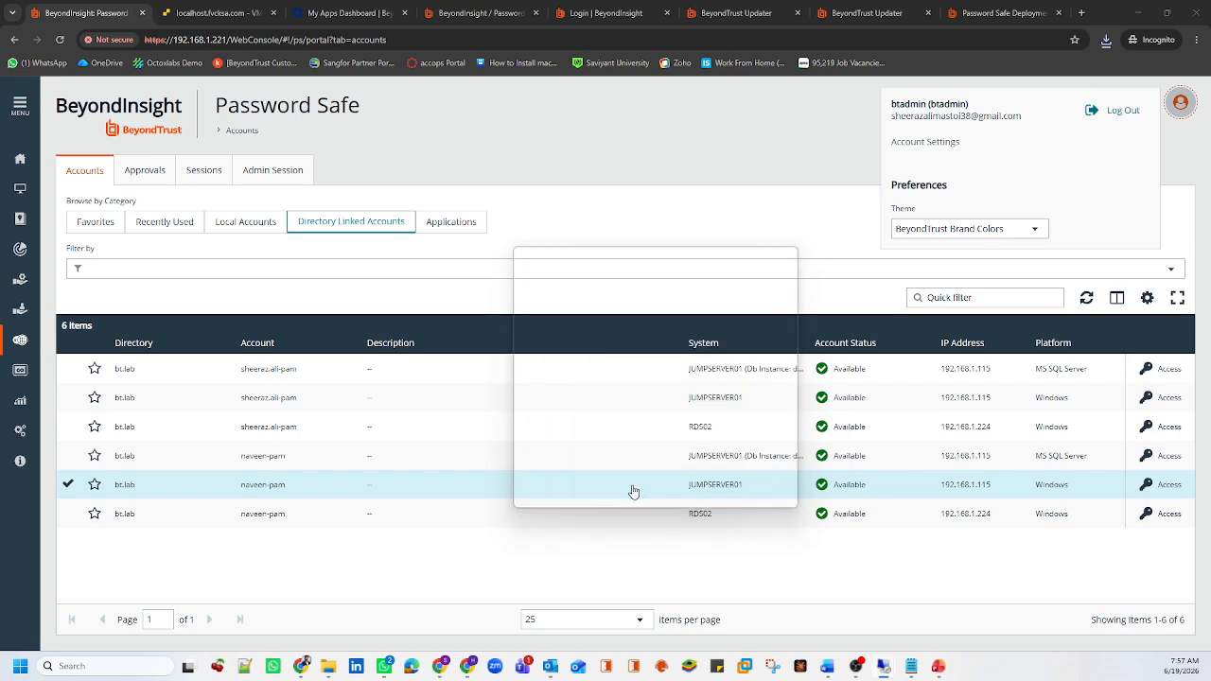